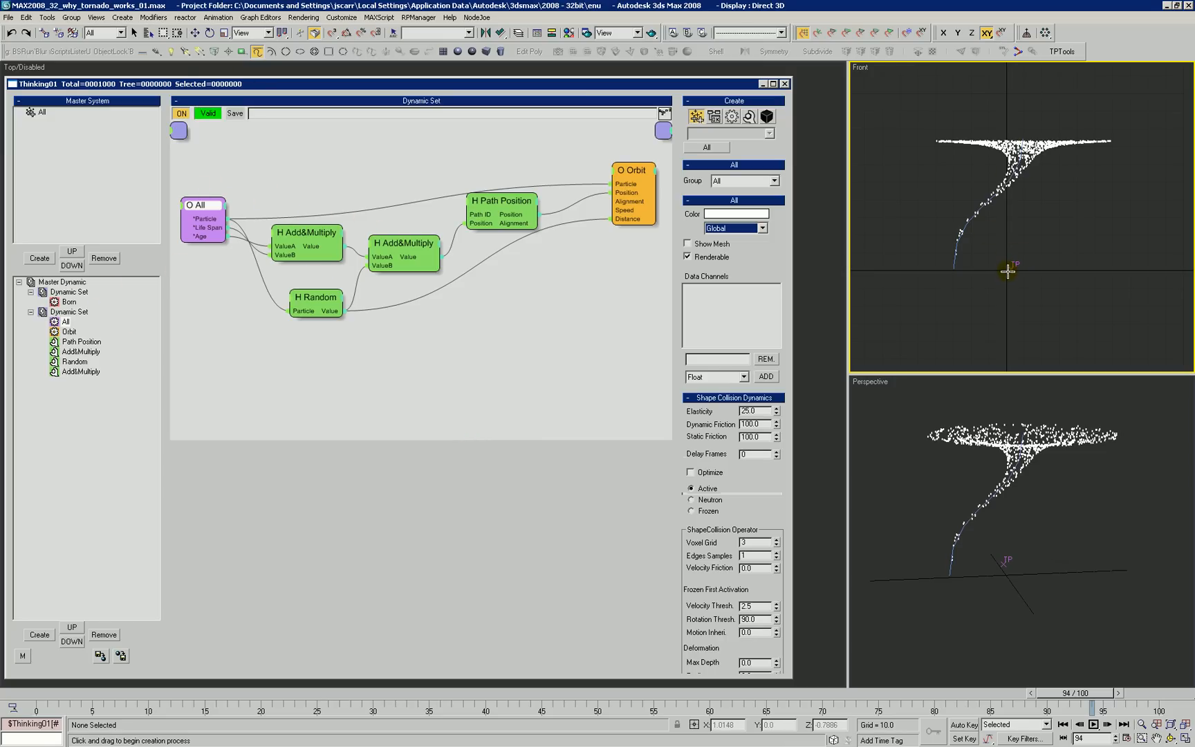
Review the second Dynamic Set's All and first Add&Multiply node settings, then bring Paint forward
left_click(67, 314)
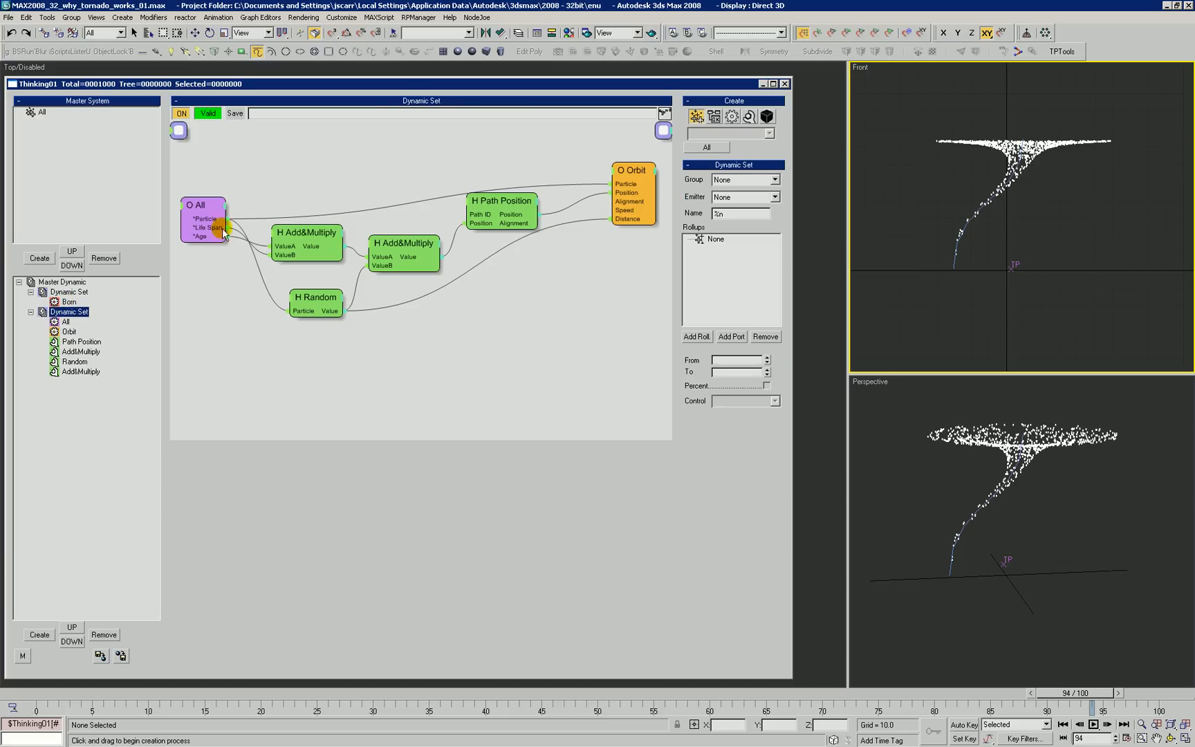
left_click(200, 215)
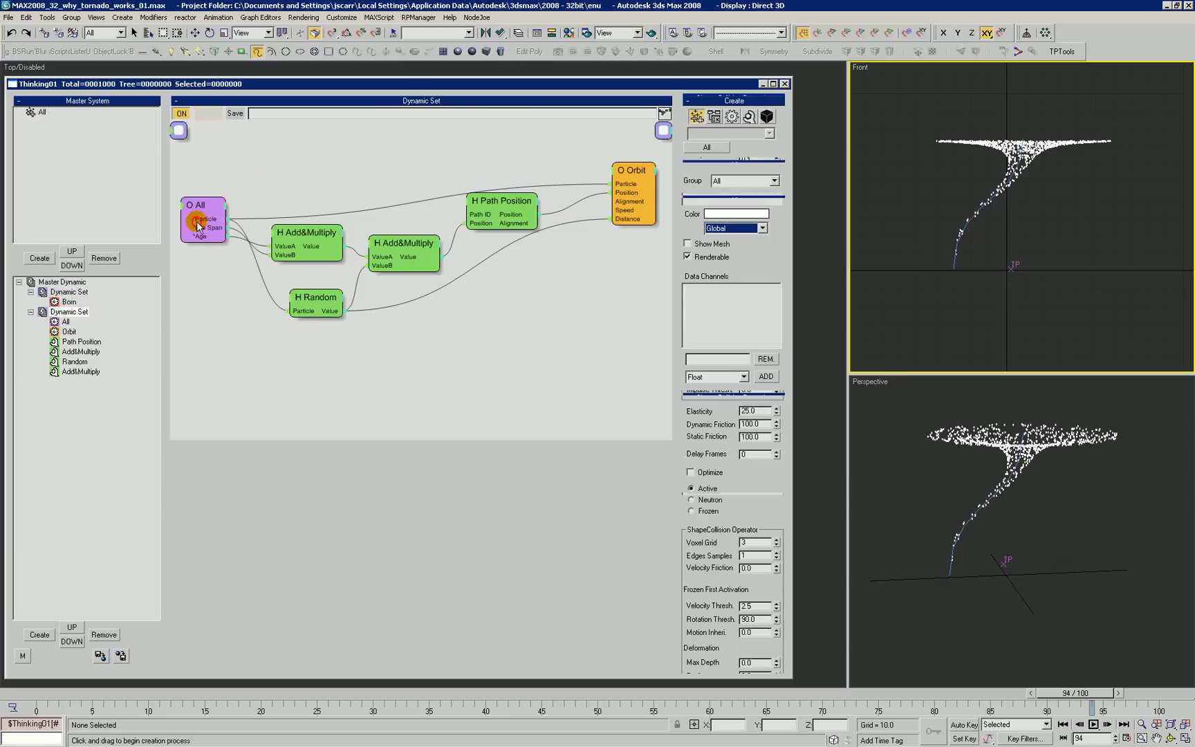
left_click_drag(210, 228, 207, 235)
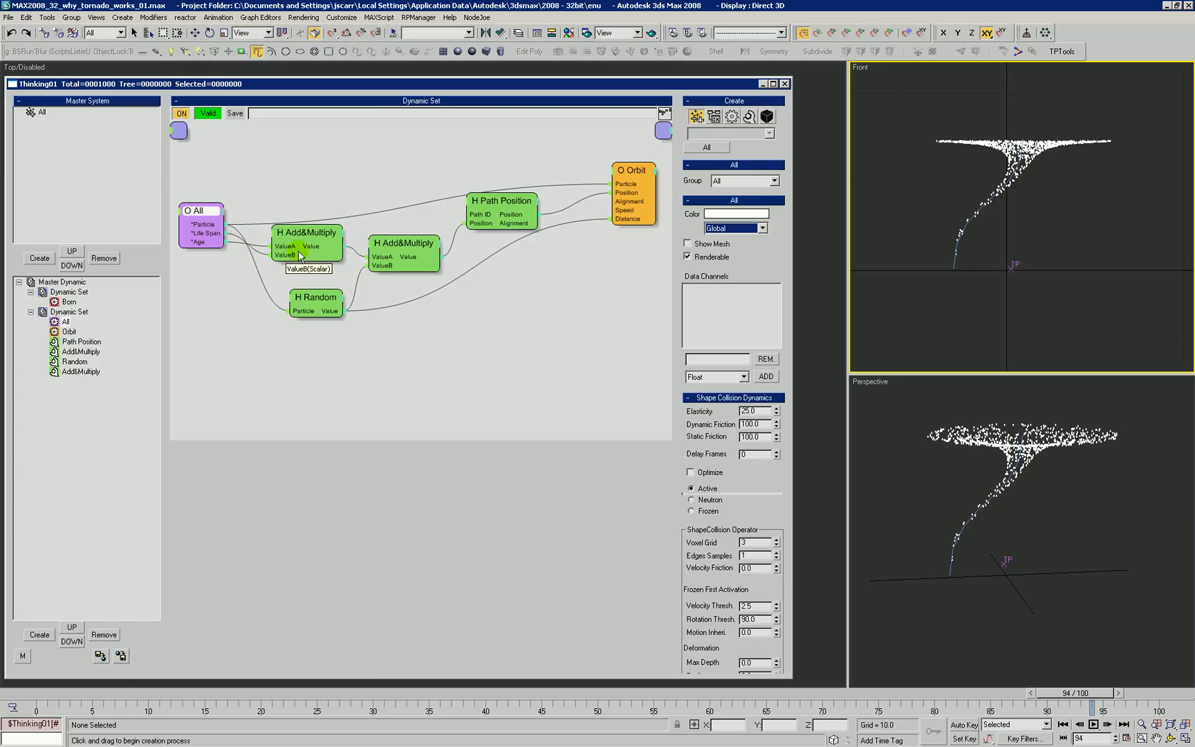
left_click_drag(300, 254, 296, 258)
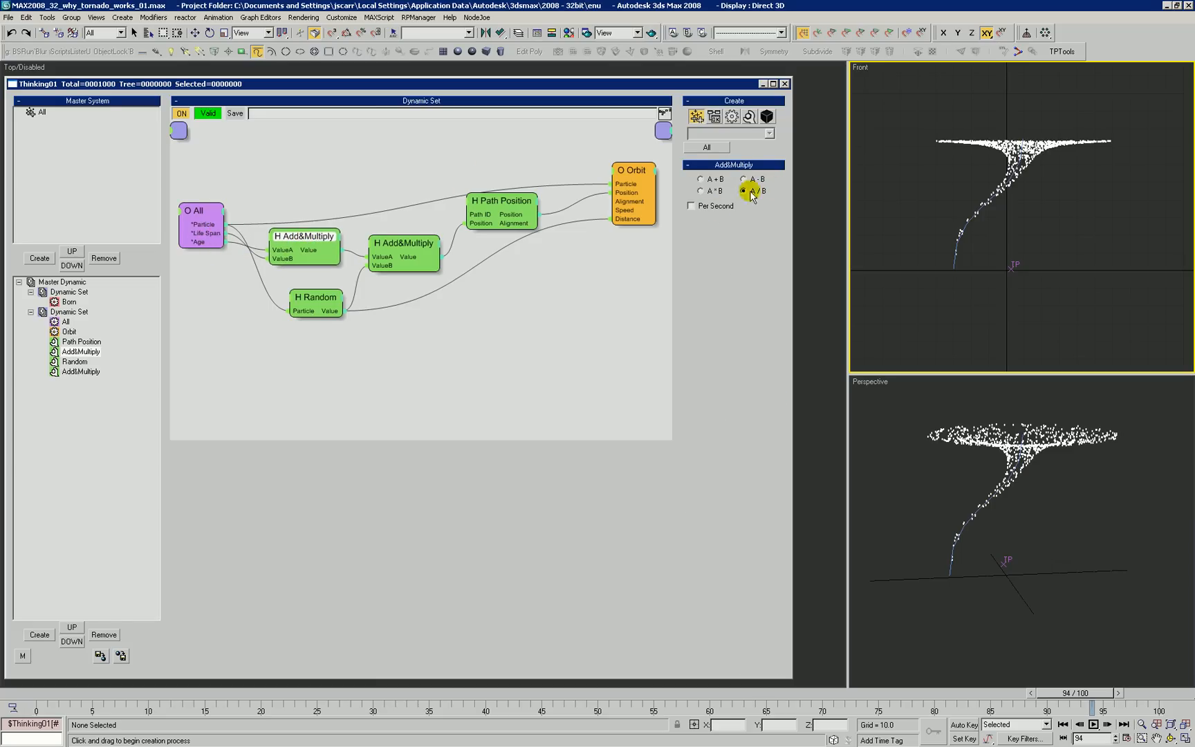
key("alt+Tab")
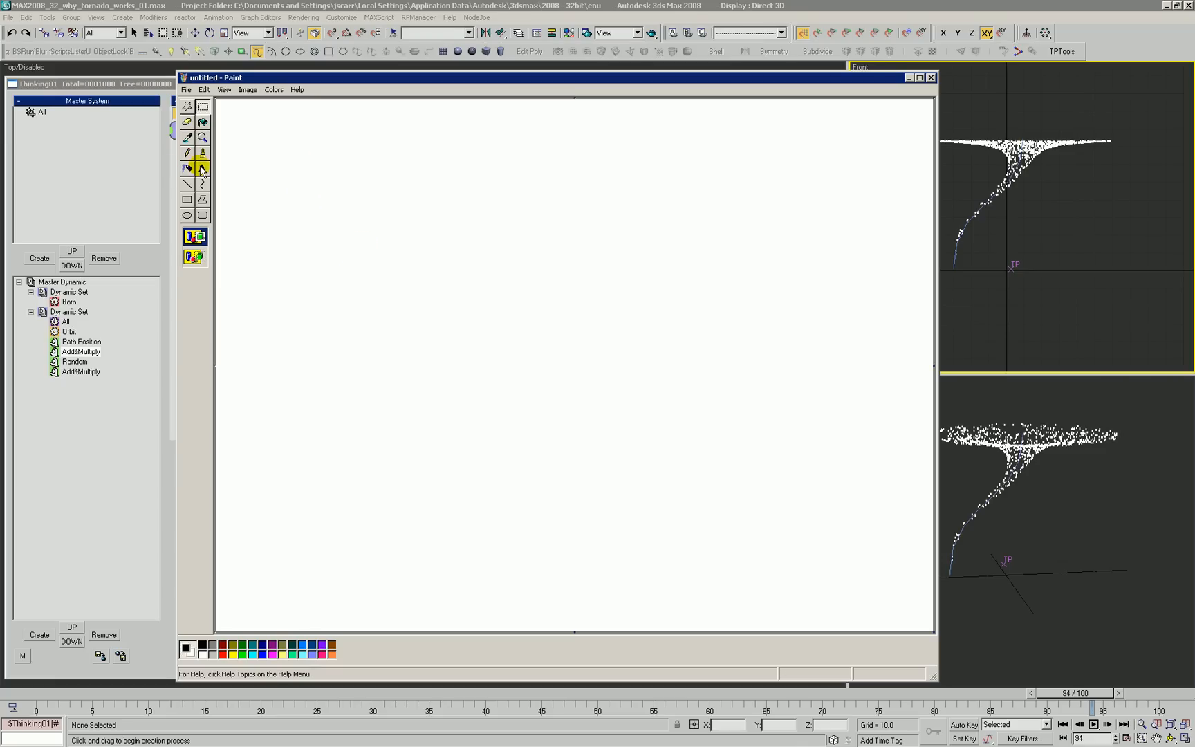
Handwrite 'age' over 'lifespan' as a fraction with the Pencil, and a 0 over a second fraction line
left_click(188, 154)
left_click_drag(391, 139, 405, 164)
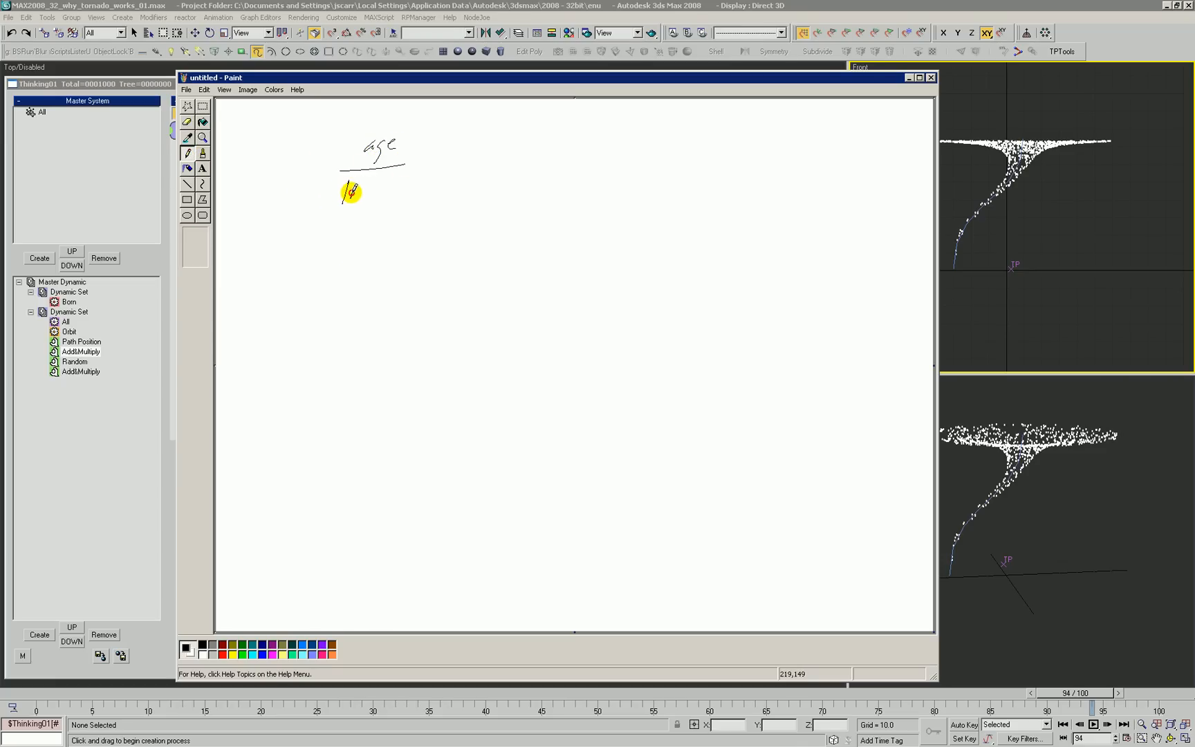
left_click_drag(367, 198, 381, 190)
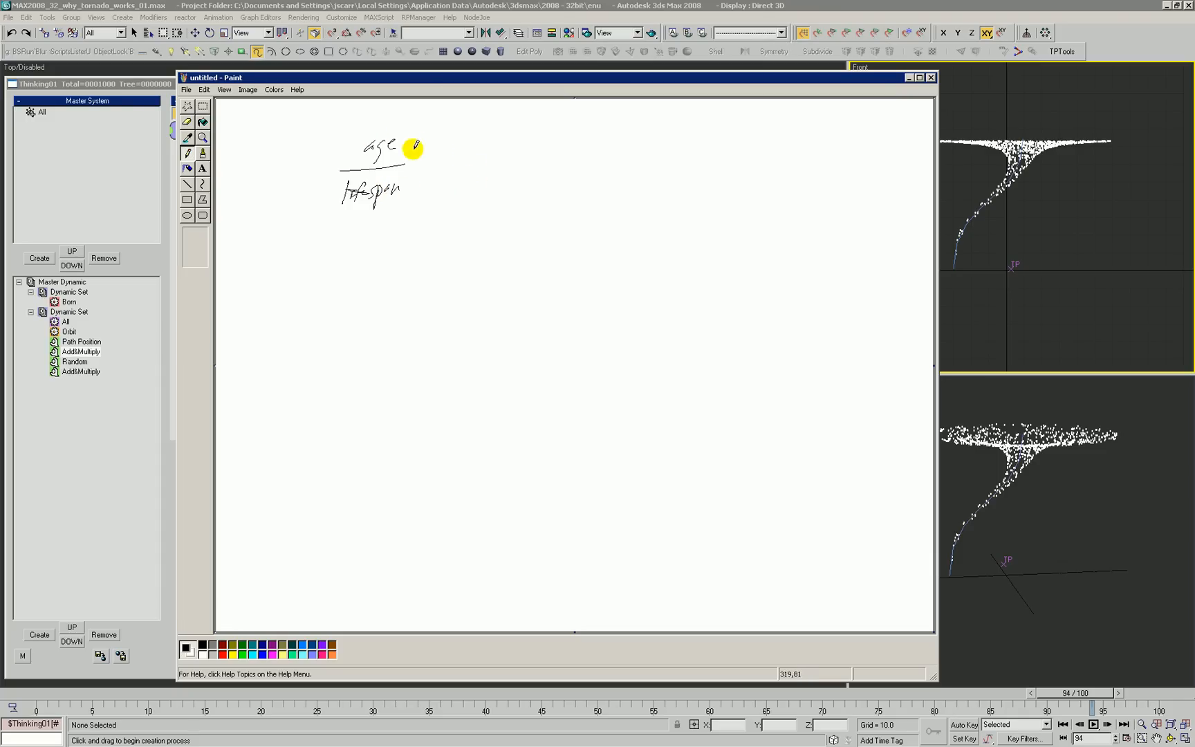
left_click_drag(450, 131, 479, 166)
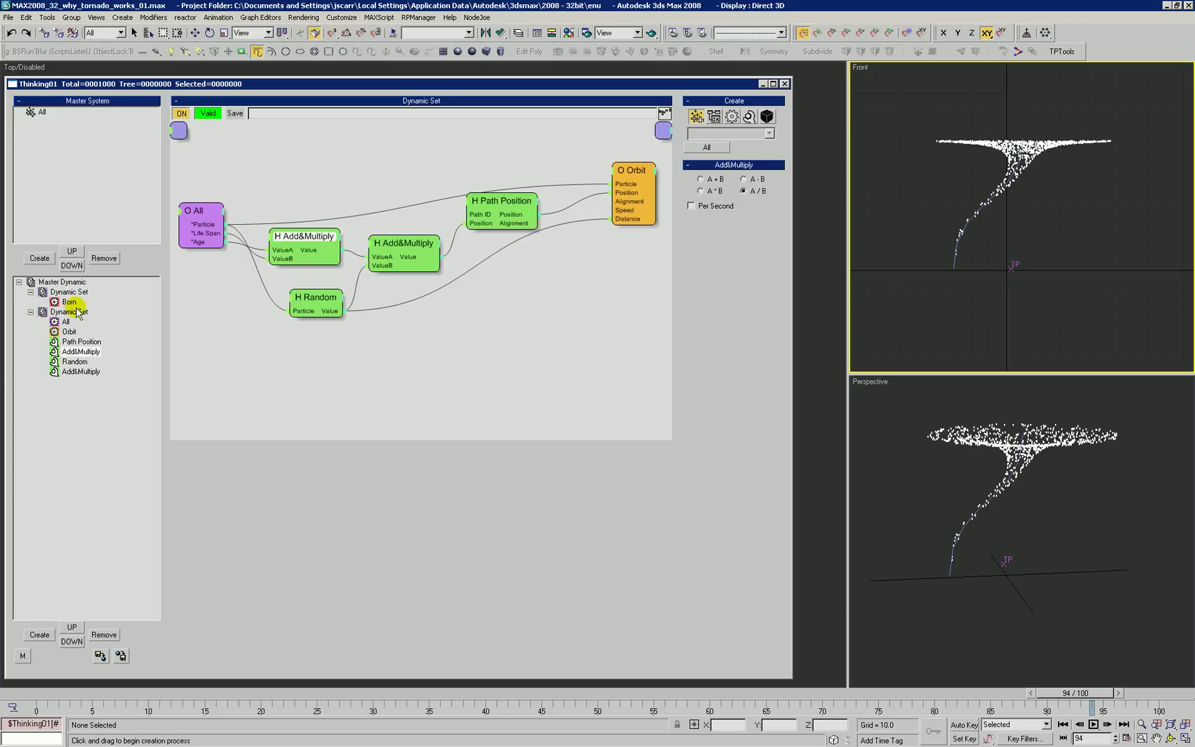
Read the Born node's Life Span 101 for the sketch and rewind the time slider to frame 0
left_click(69, 302)
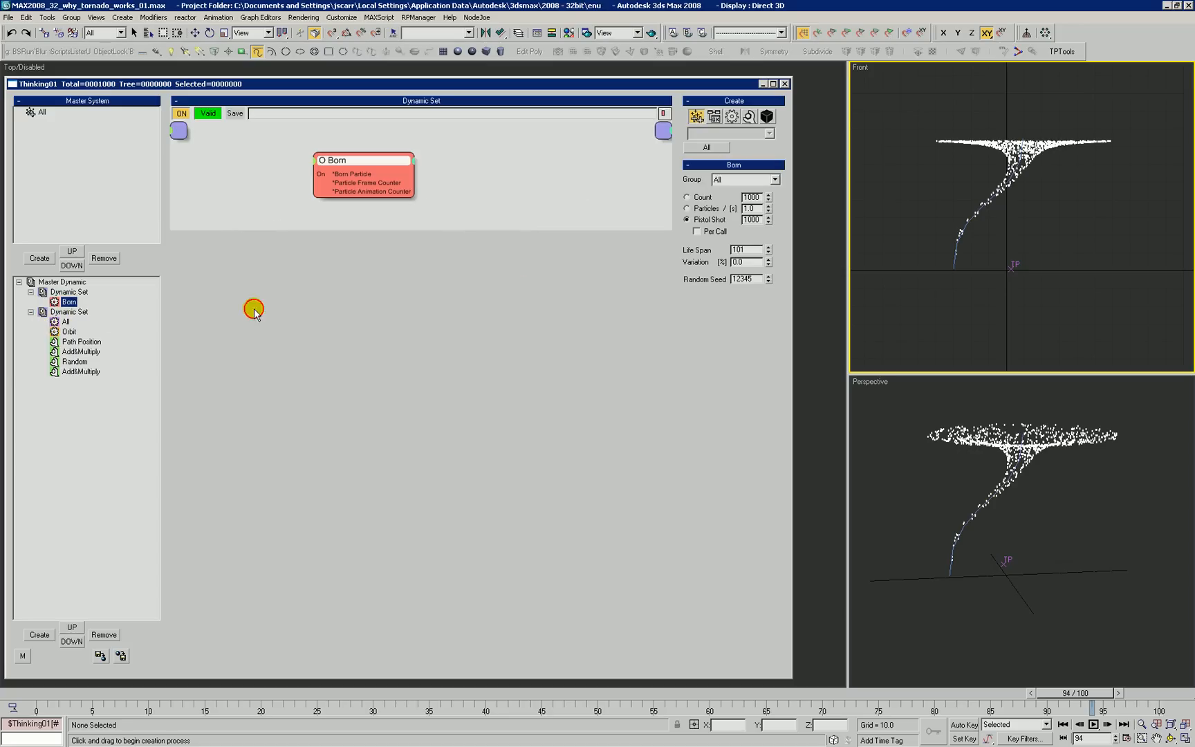
key("alt+Tab")
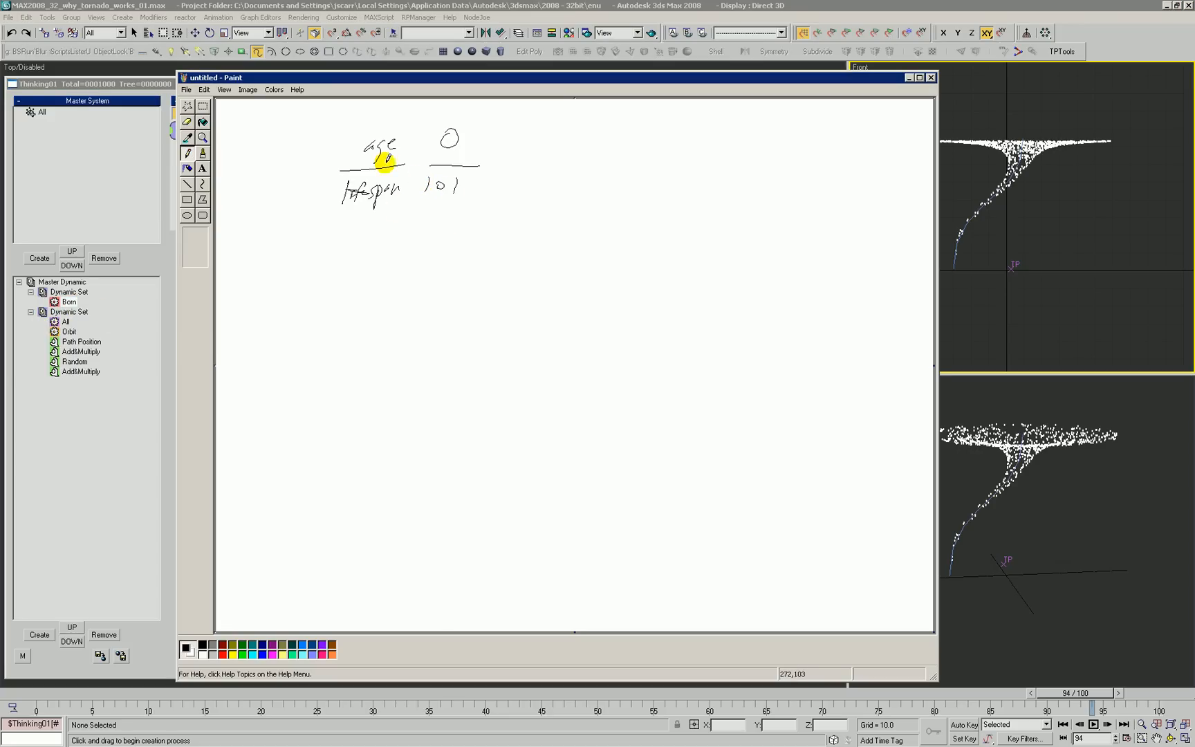
left_click(23, 696)
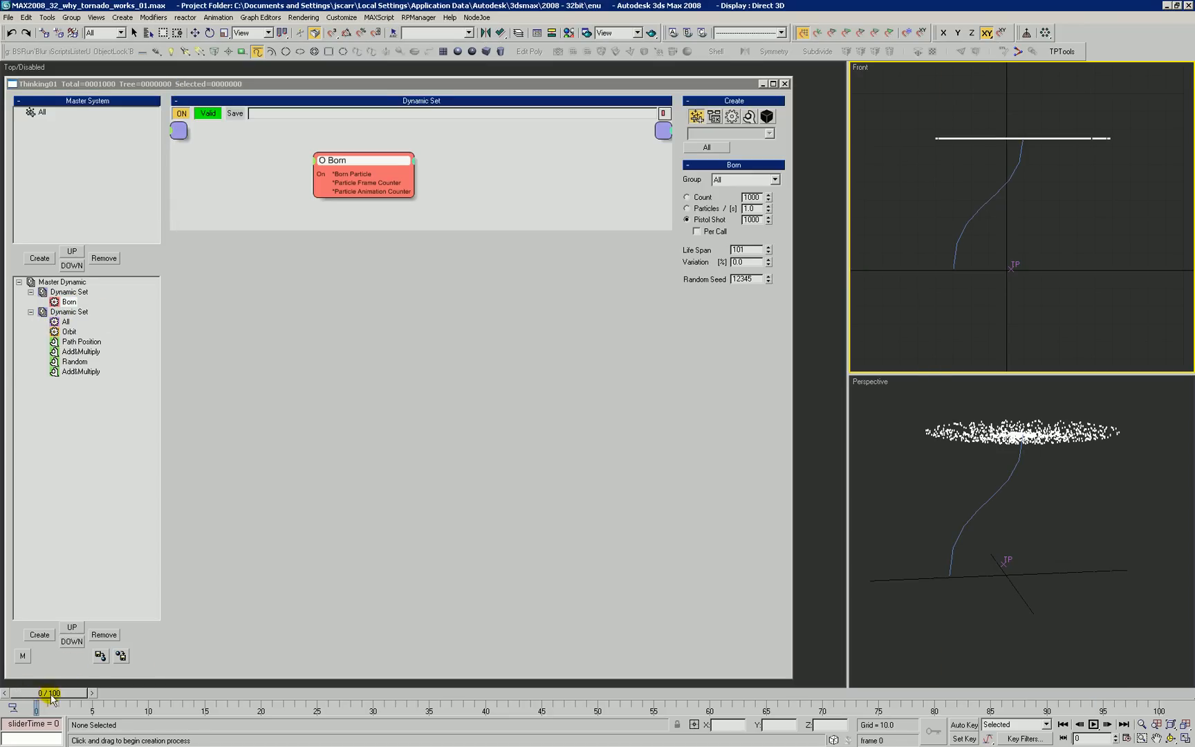
Circle the 0/101 fraction, mark it as 0 and draw arrows showing it increasing
key("alt+Tab")
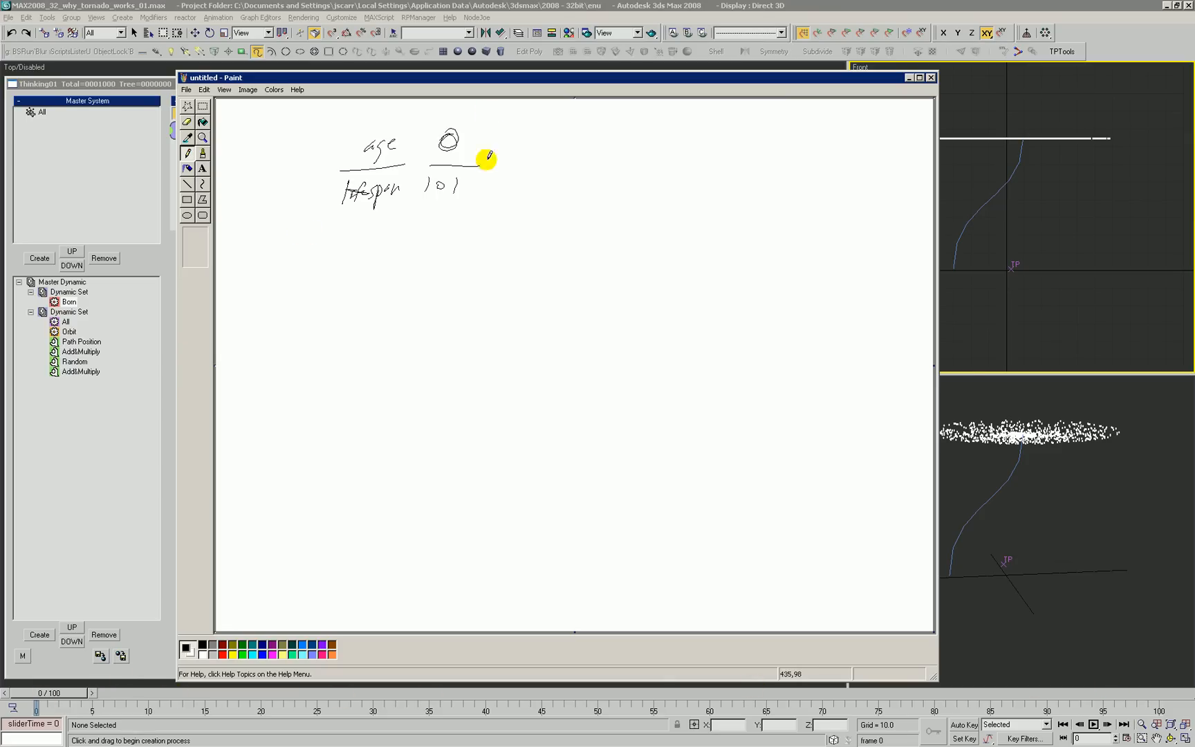
left_click_drag(472, 142, 493, 146)
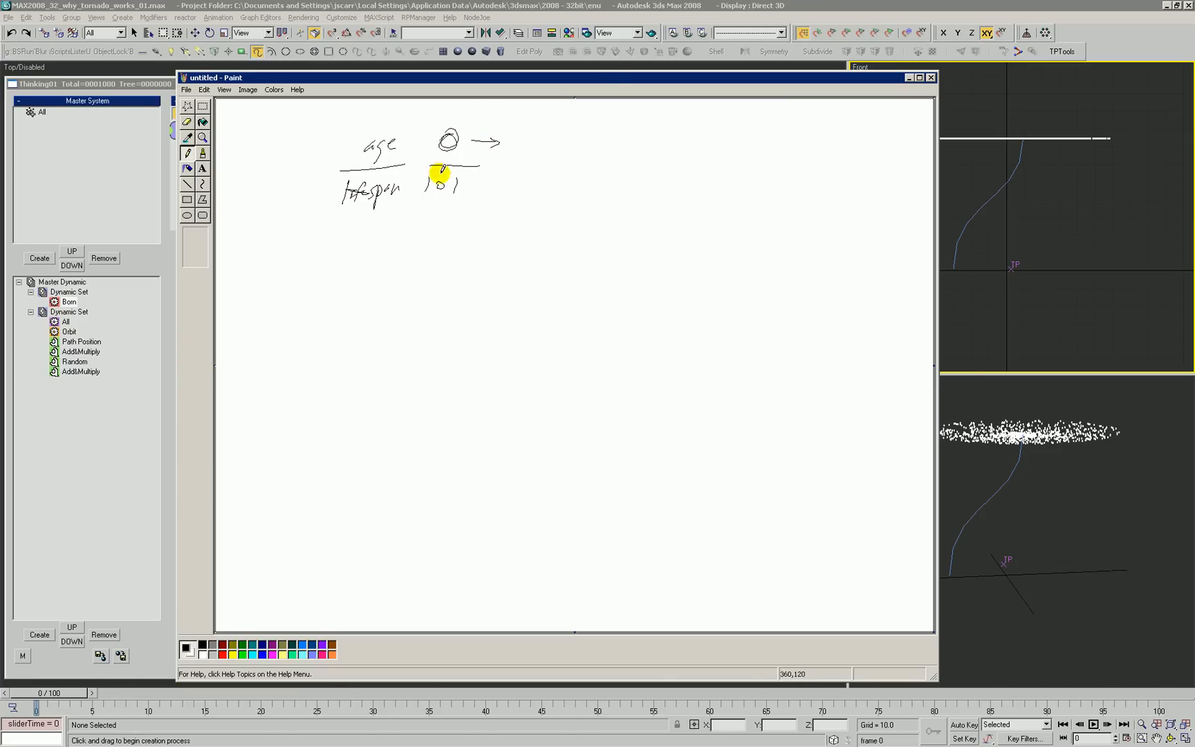
left_click_drag(439, 122, 431, 125)
left_click_drag(439, 245, 440, 247)
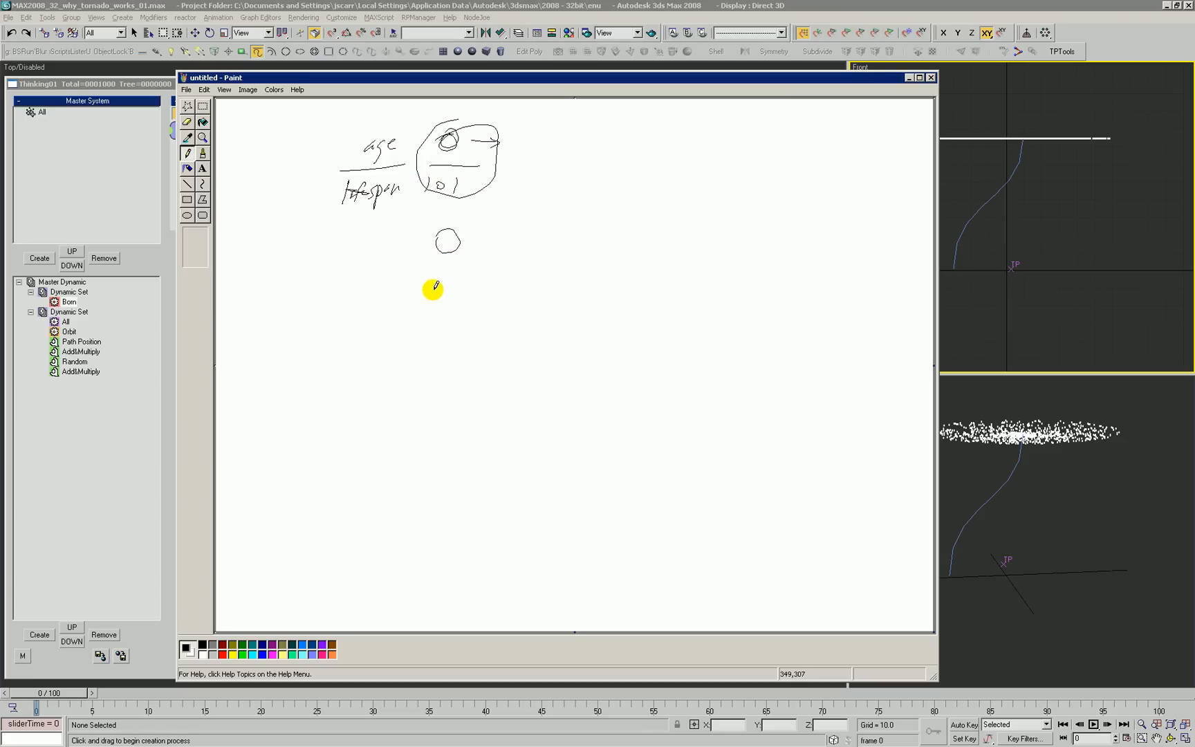
left_click_drag(526, 164, 523, 168)
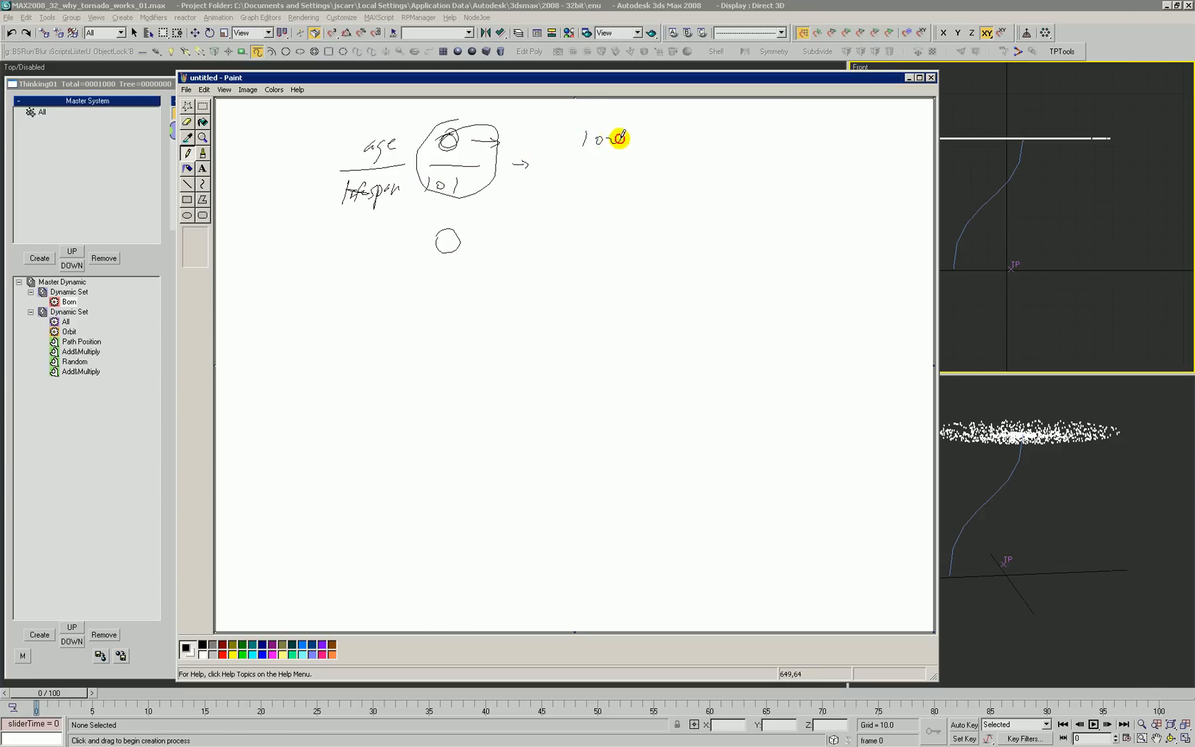
Write a circled 100/101 fraction and a 0 → 1 range beneath the fractions
left_click_drag(620, 139, 616, 141)
mouse_move(584, 153)
left_mouse_down()
mouse_move(623, 152)
mouse_move(581, 175)
mouse_move(608, 177)
left_mouse_up()
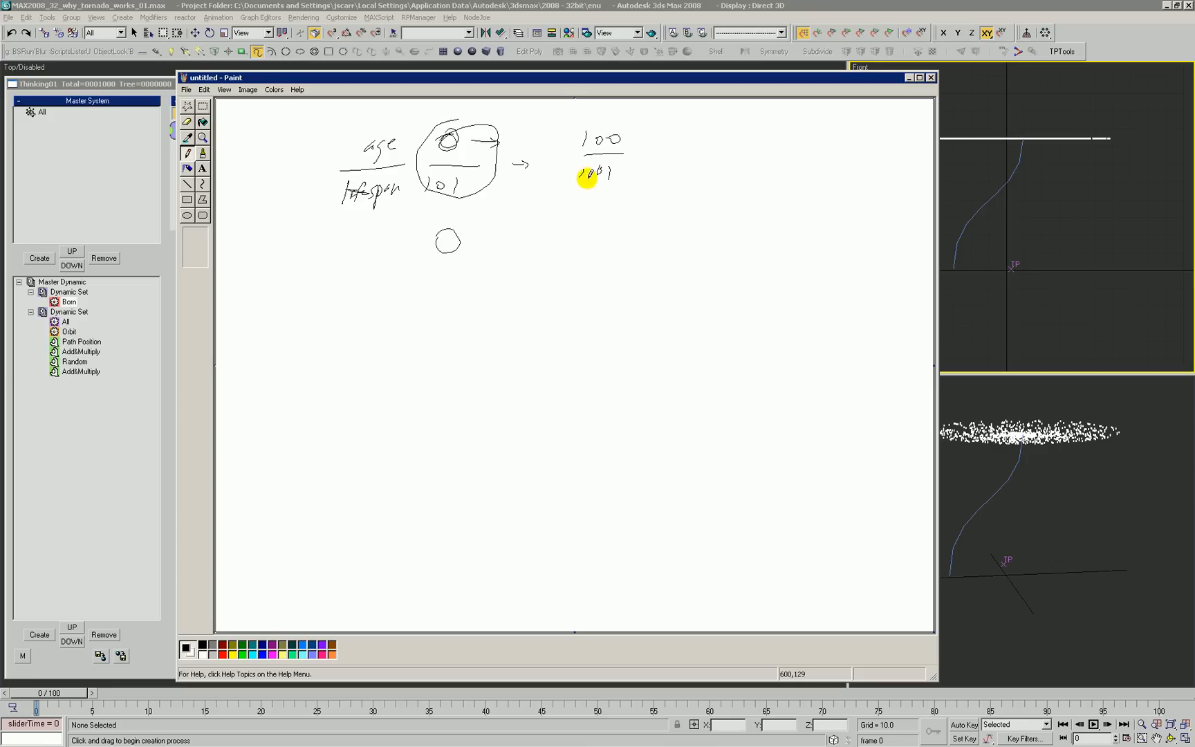
left_click_drag(615, 121, 667, 159)
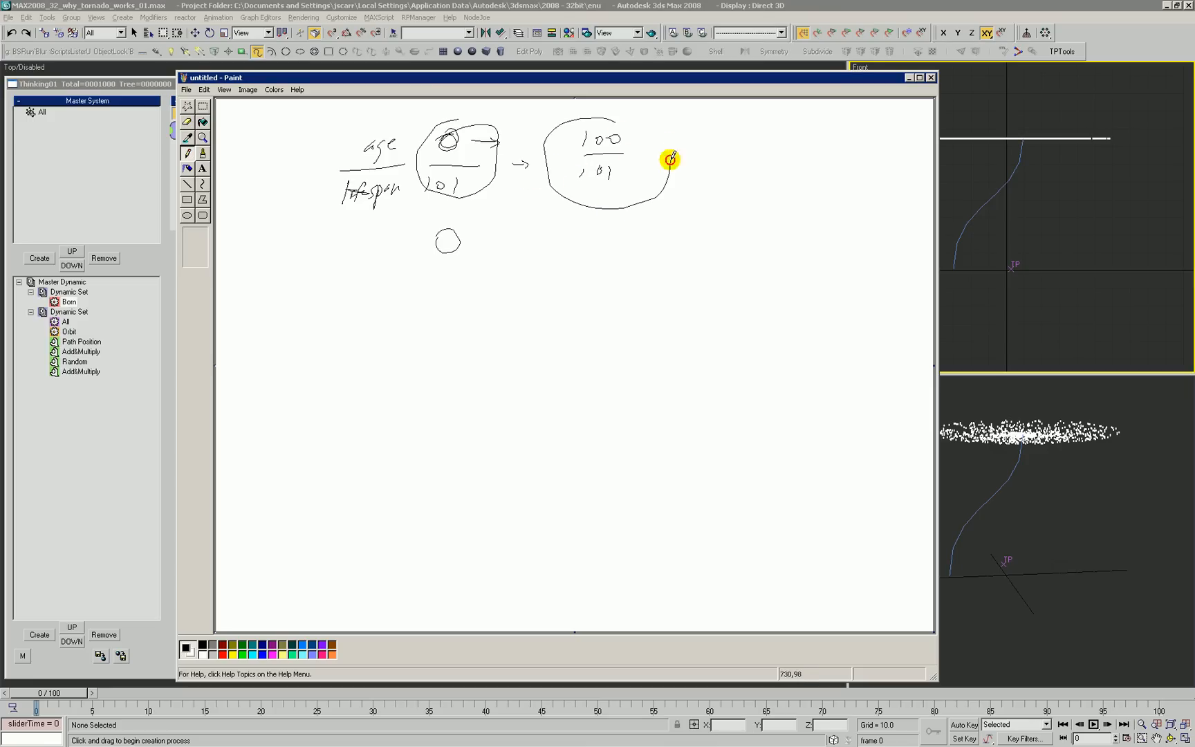
left_click_drag(593, 224, 592, 246)
mouse_move(507, 234)
left_mouse_down()
mouse_move(545, 233)
mouse_move(534, 240)
left_mouse_up()
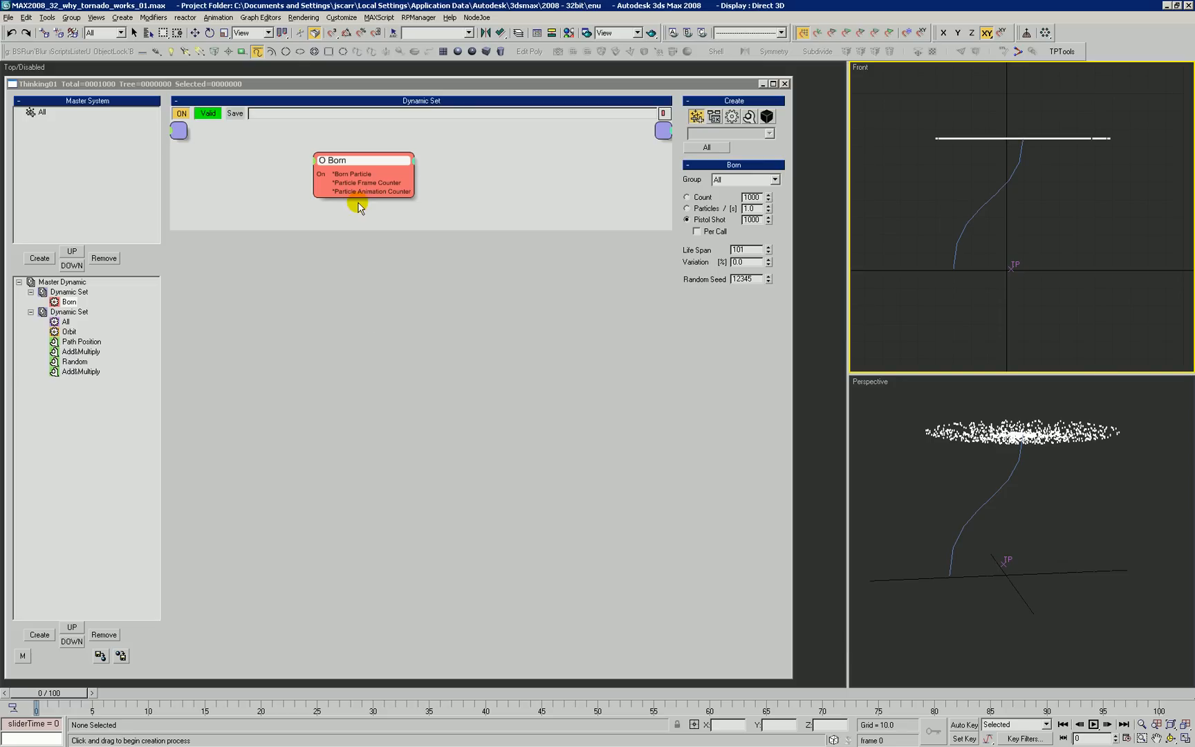
Inspect the first Add&Multiply node and the Random node's 1.0-to-50.0 value range
left_click(82, 323)
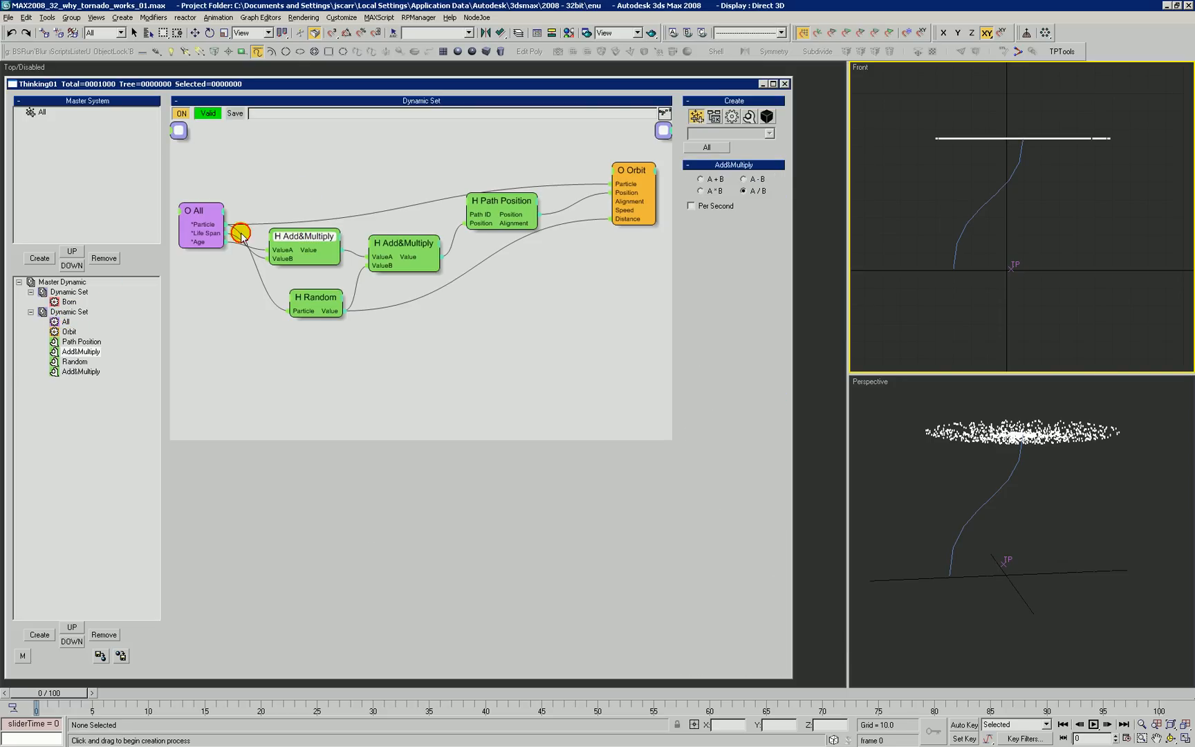
left_click(303, 238)
left_click_drag(304, 238, 301, 238)
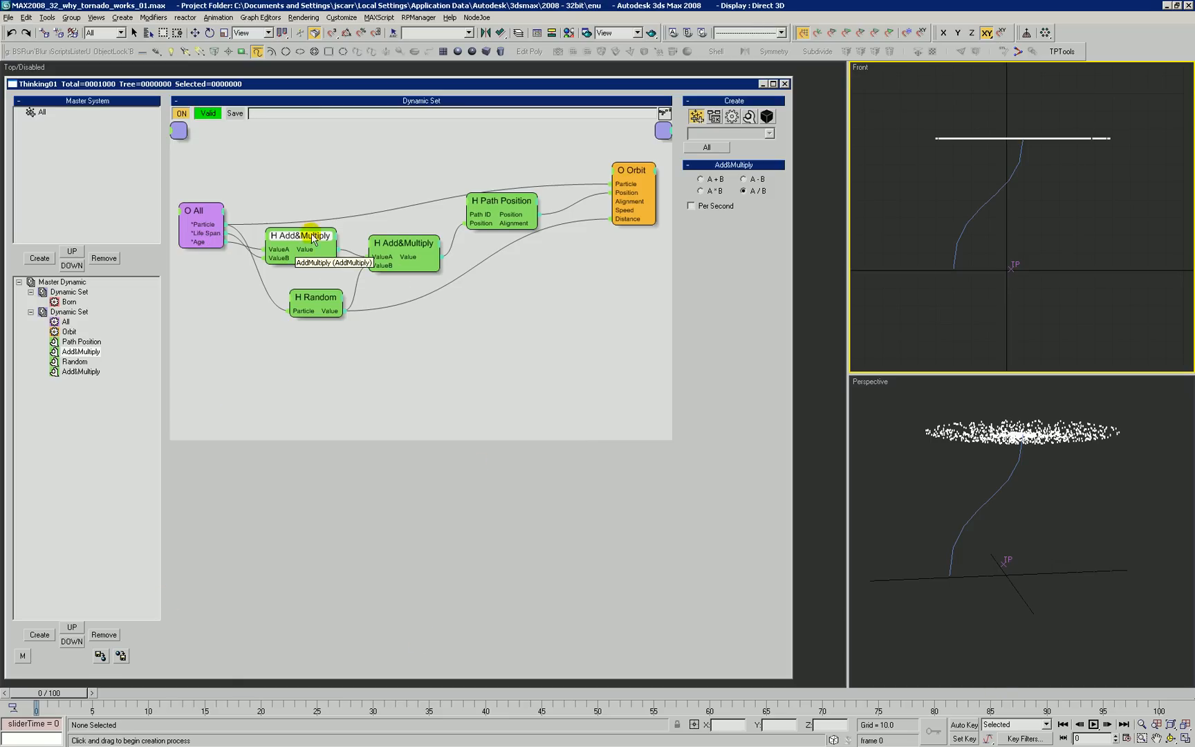
left_click_drag(306, 235, 306, 237)
left_click_drag(322, 300, 313, 302)
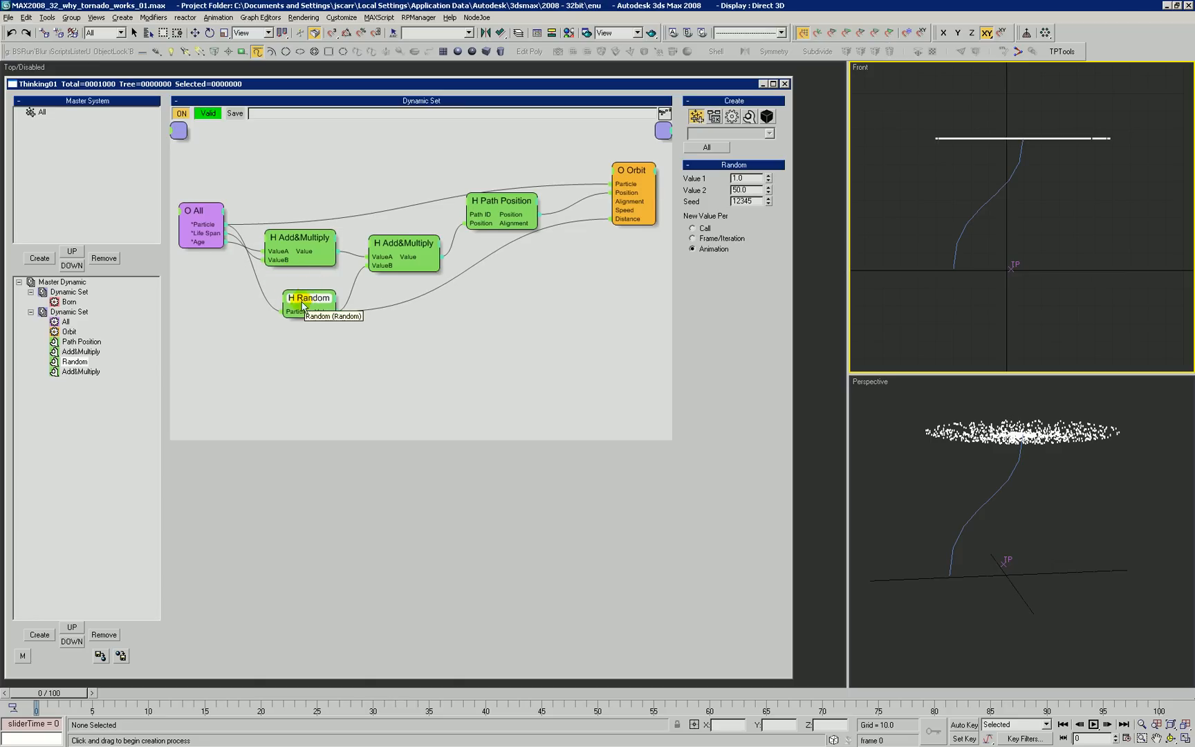
double_click(738, 191)
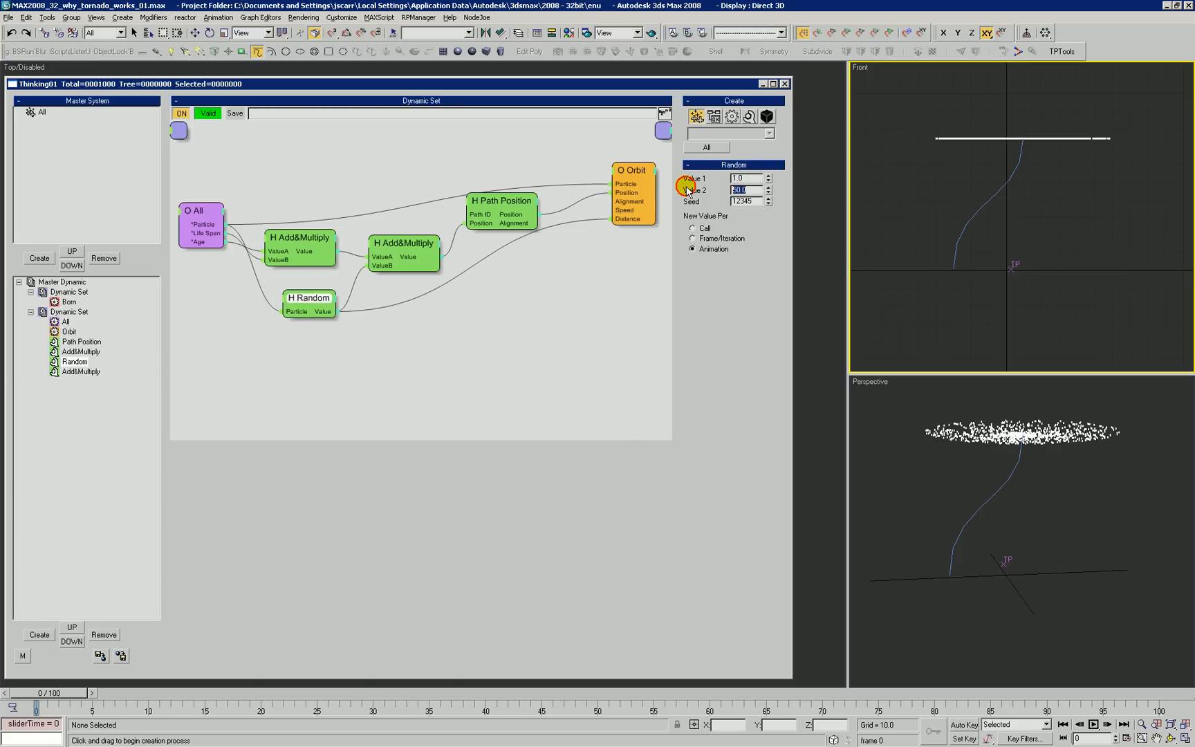
left_click(713, 256)
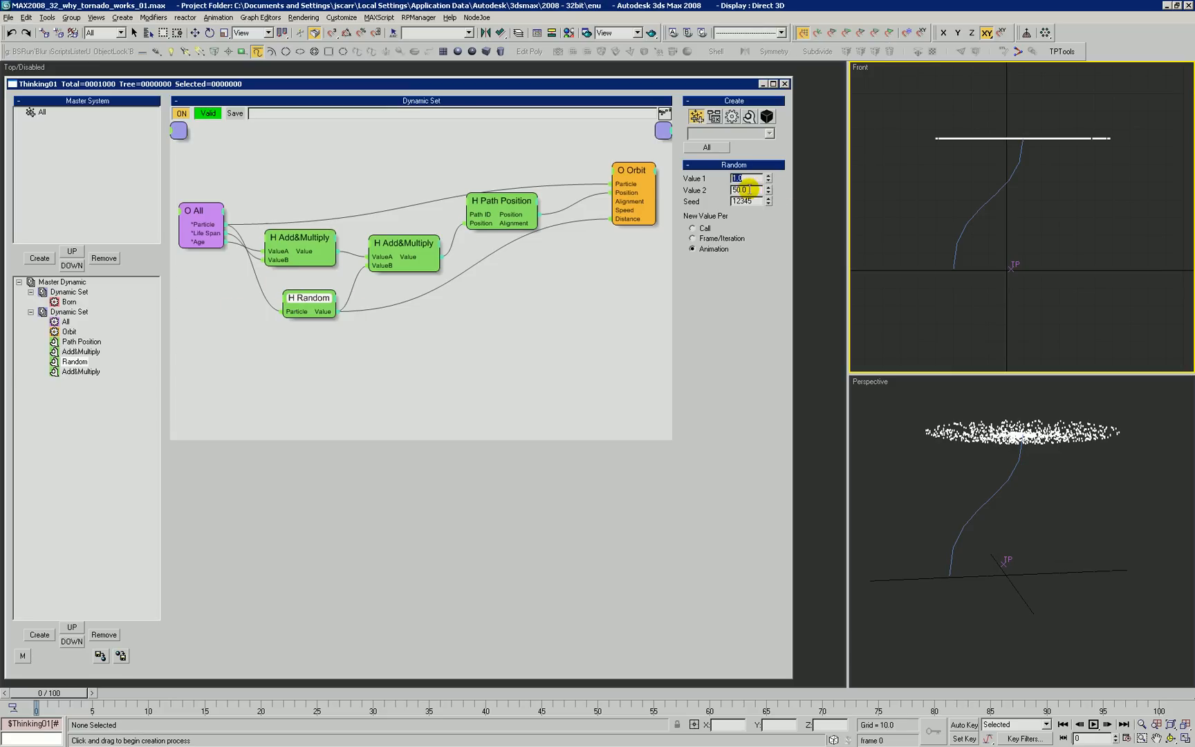
left_click_drag(749, 190, 711, 192)
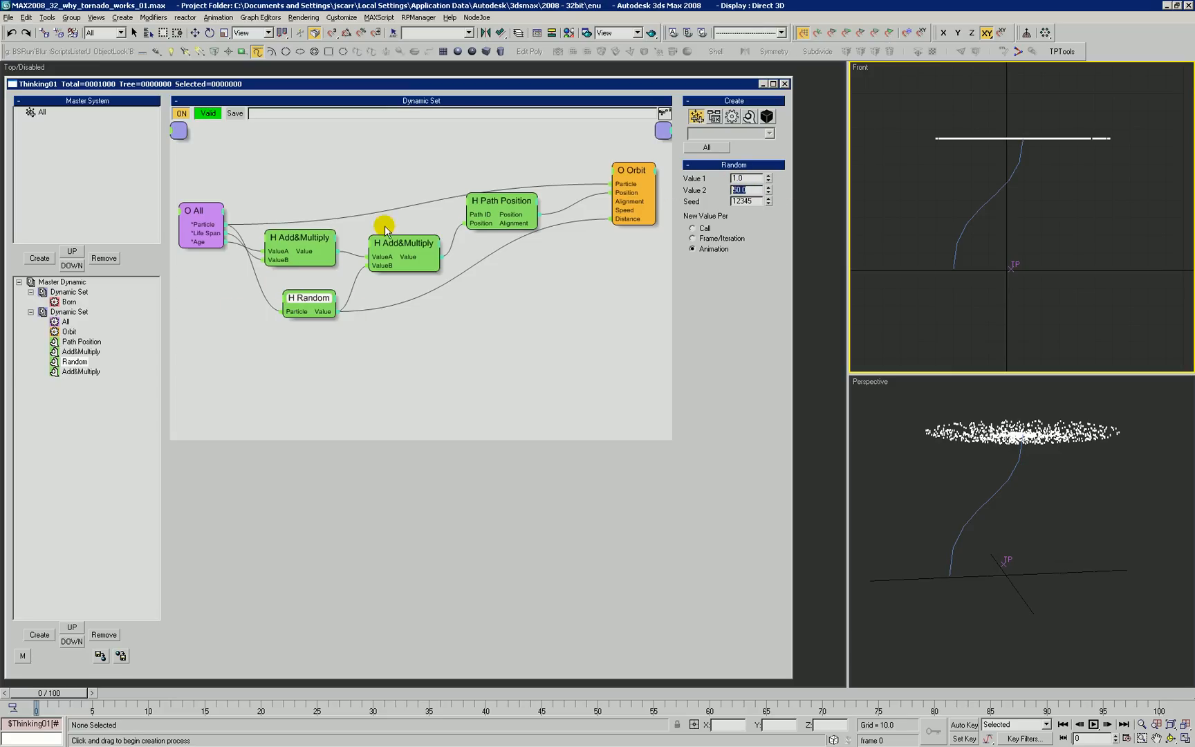
Check both Add&Multiply nodes, sketch another 0 → 1 in Paint, and reselect the Random node
left_click_drag(420, 235, 394, 247)
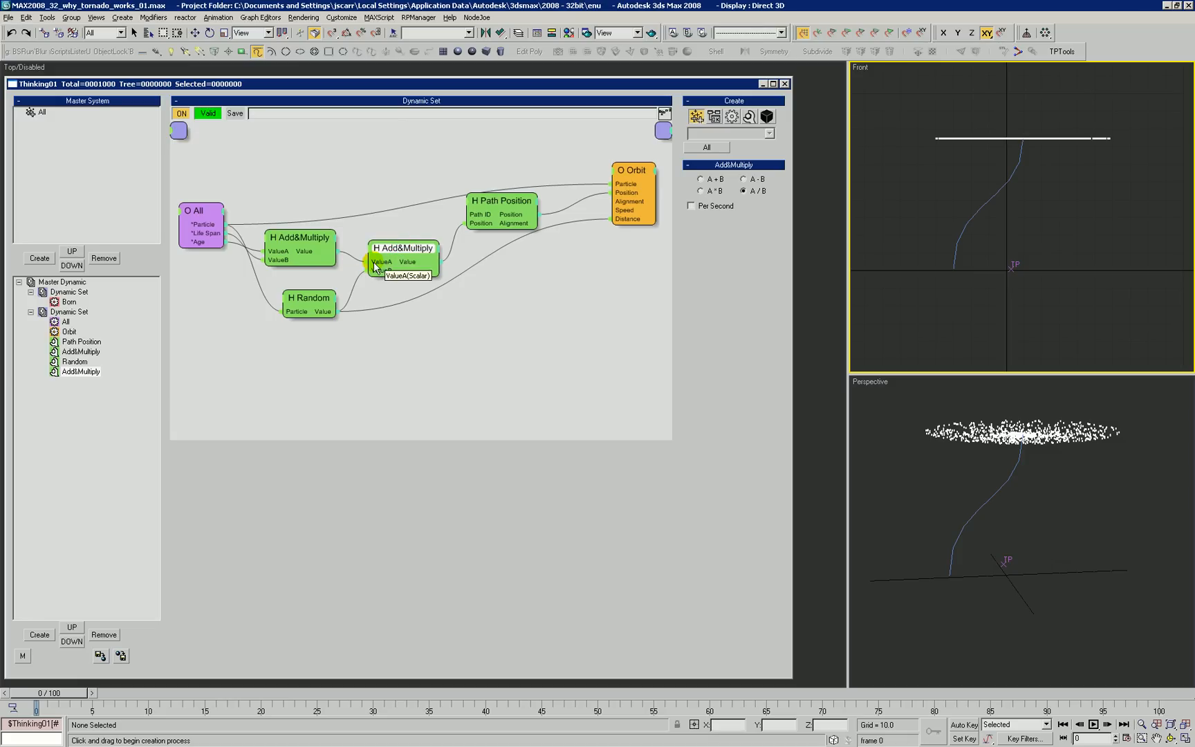
left_click(294, 237)
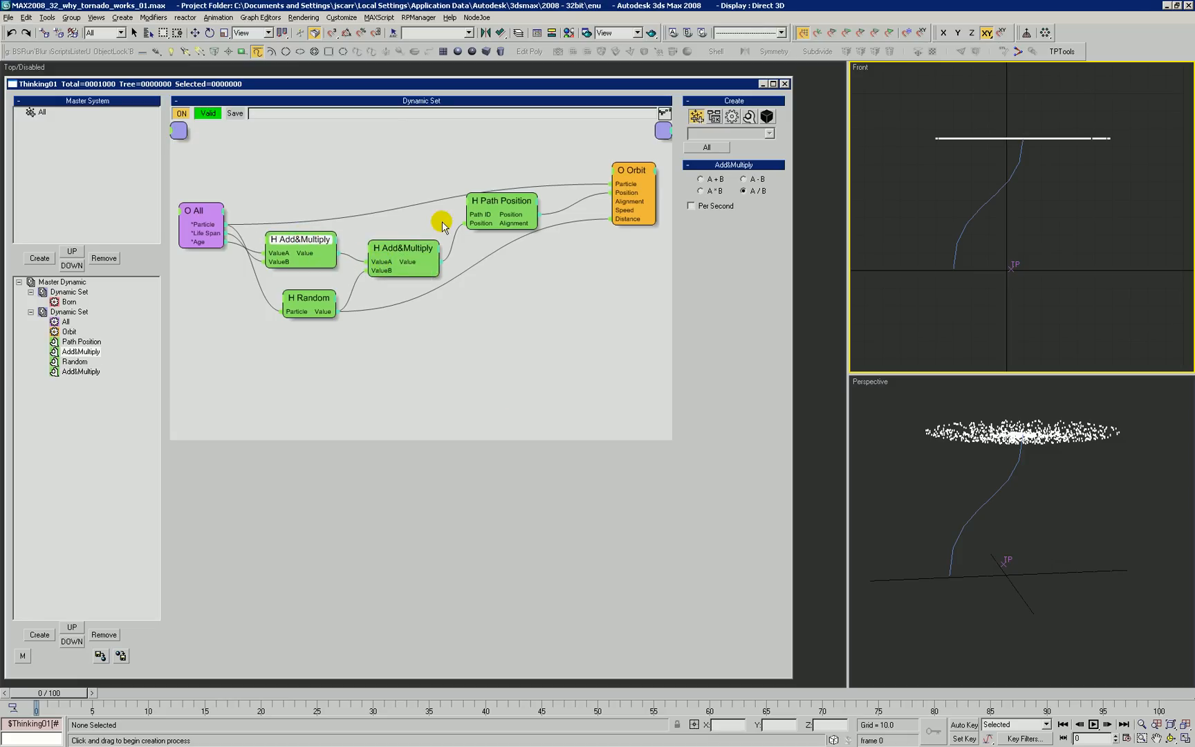
key("alt+Tab")
left_click_drag(346, 296, 426, 310)
key("alt+Tab")
left_click_drag(313, 298, 309, 301)
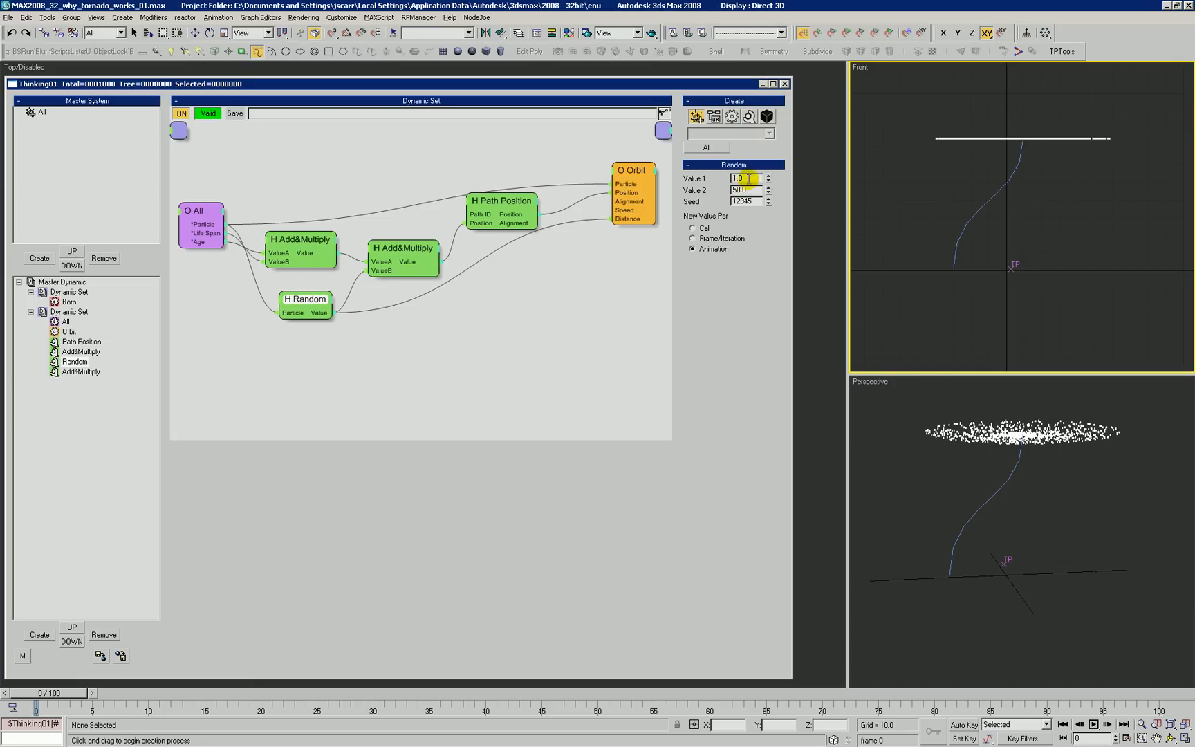
Write 50 under the 0 → 1 line, briefly checking the second Add&Multiply node's settings
key("alt+Tab")
left_click_drag(308, 331, 466, 327)
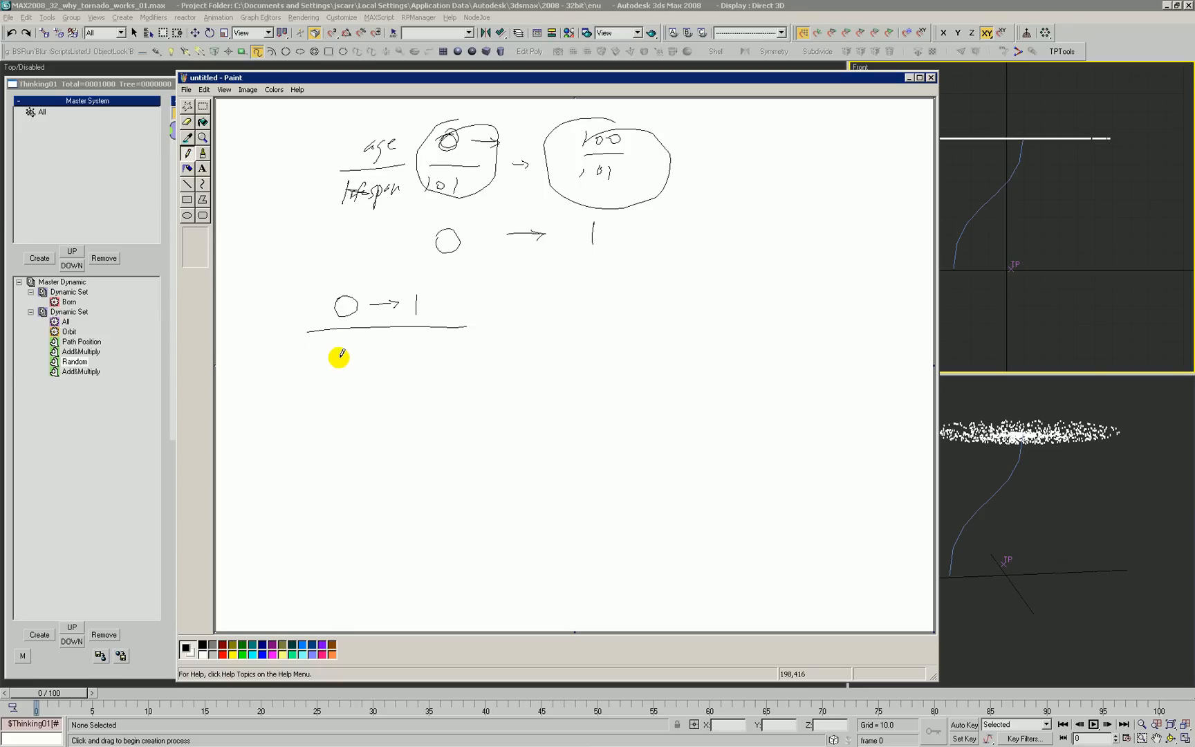
left_click_drag(383, 355, 401, 348)
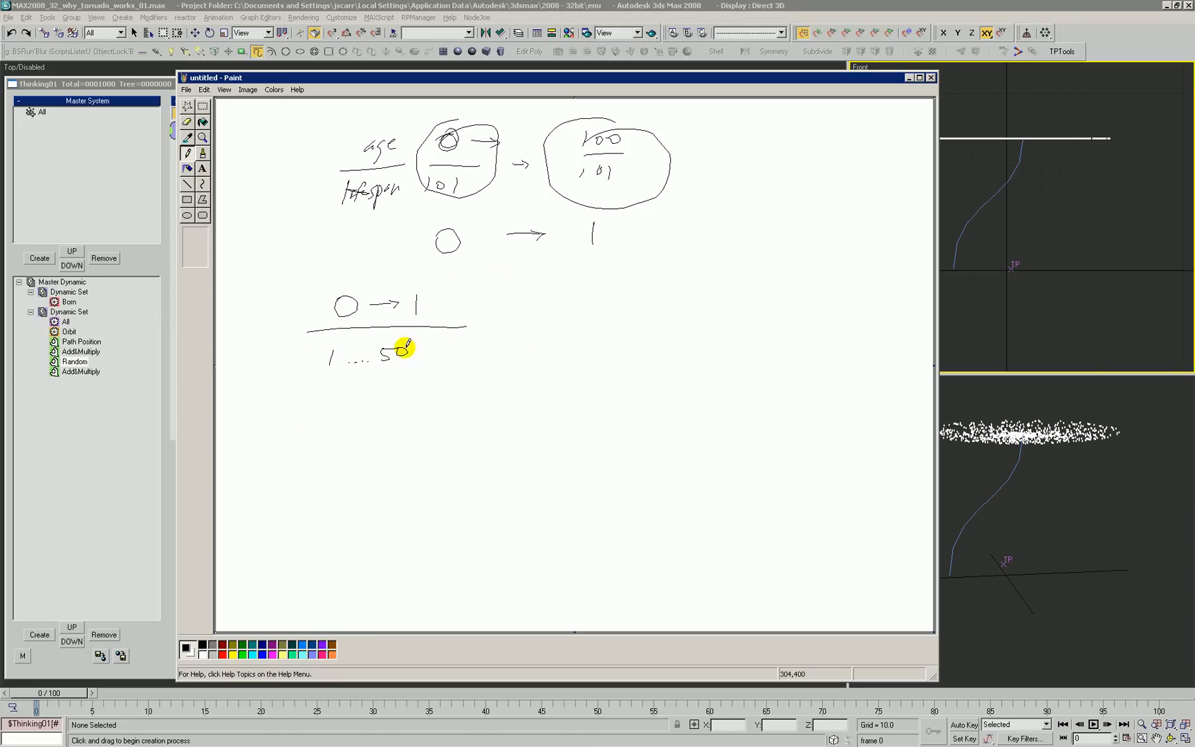
key("alt+Tab")
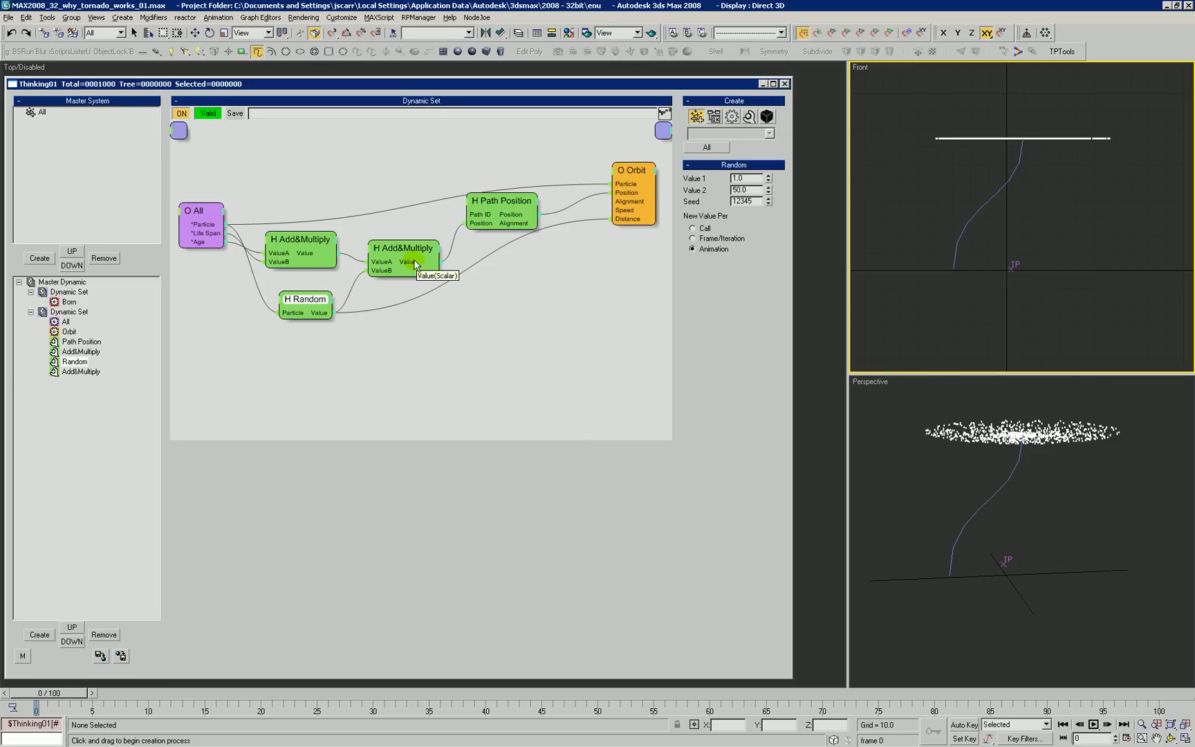
left_click_drag(418, 269, 407, 274)
key("alt+Tab")
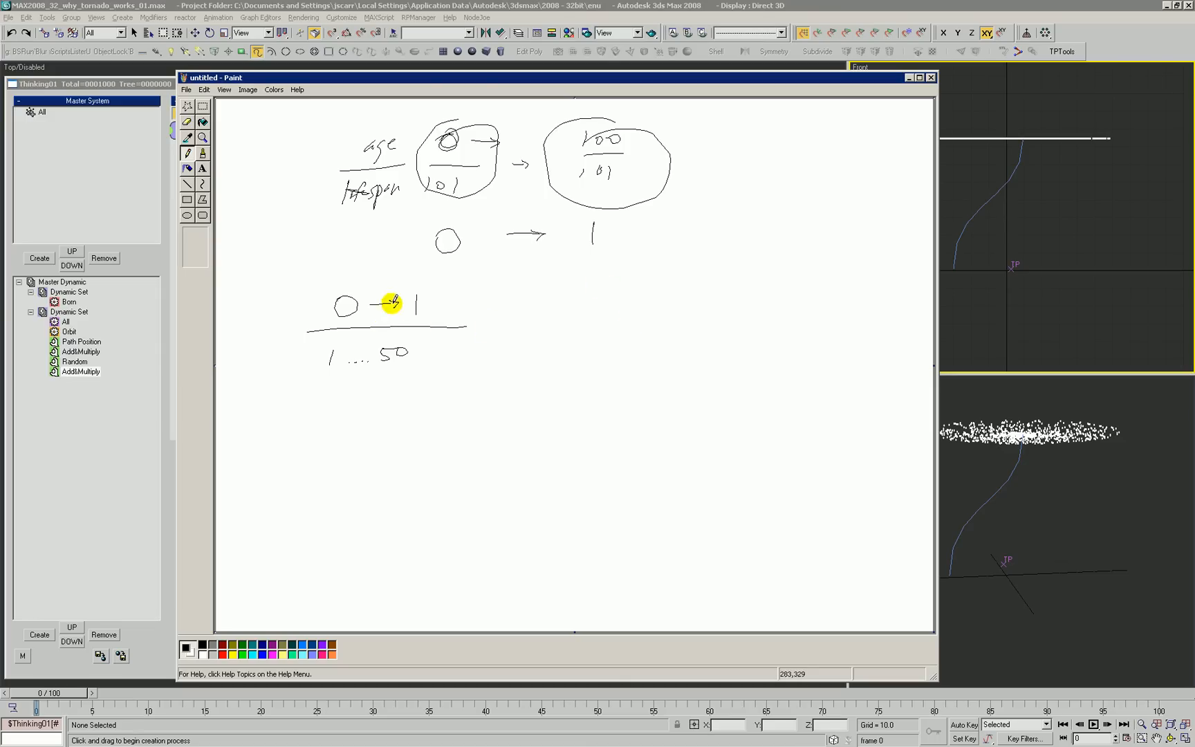
Draw the circled 0/1…50 fraction with a 0 below and arrow, then the 1/1…50 fraction
mouse_move(538, 298)
left_mouse_down()
mouse_move(556, 321)
mouse_move(554, 342)
left_mouse_up()
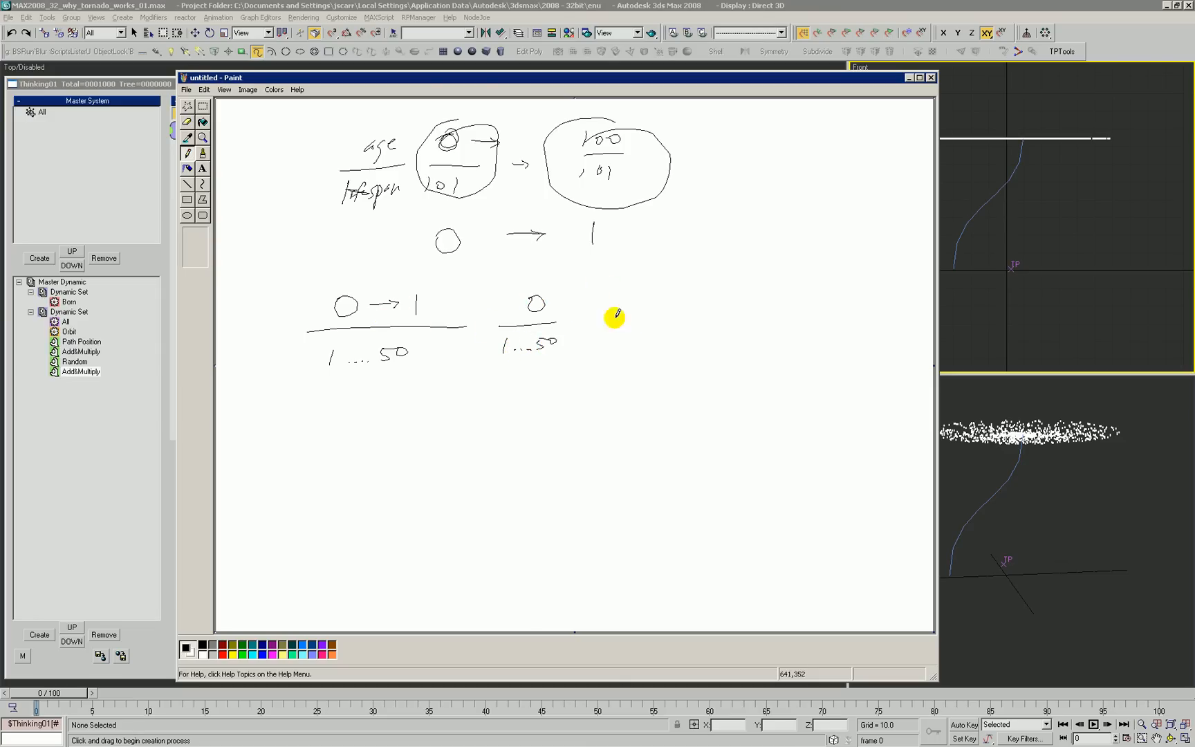
left_click_drag(523, 286, 504, 309)
left_click_drag(510, 395, 512, 399)
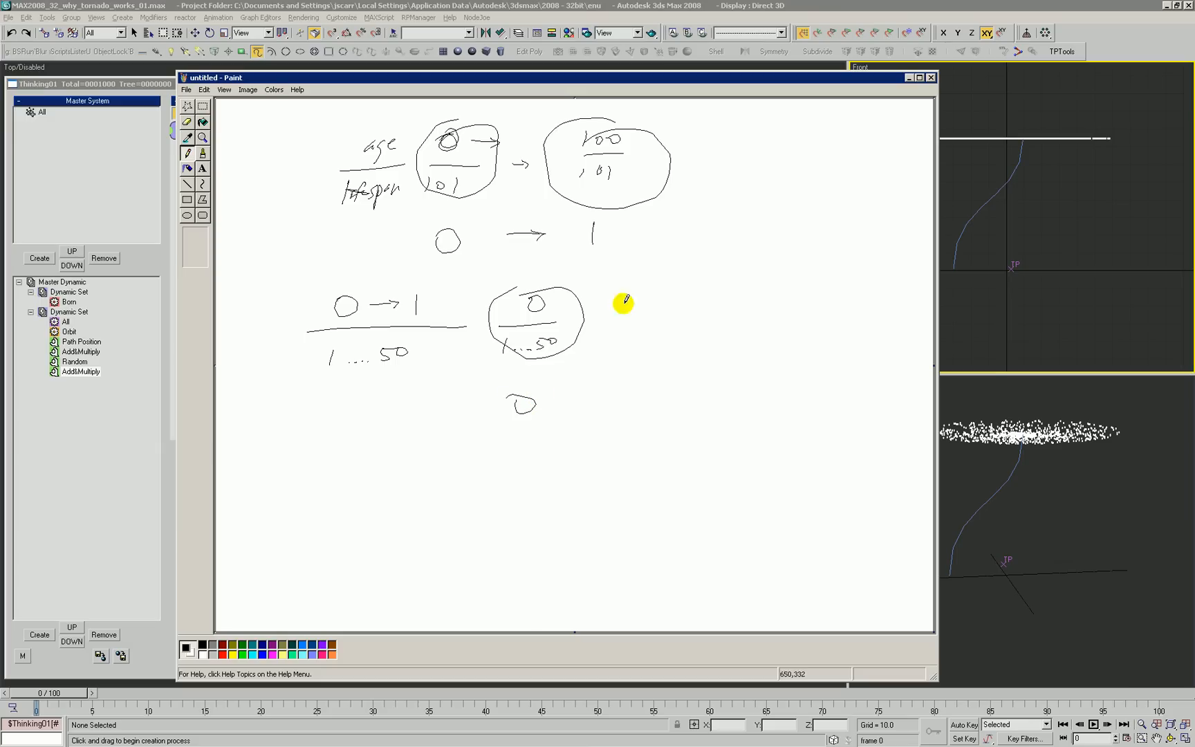
left_click_drag(627, 331, 624, 335)
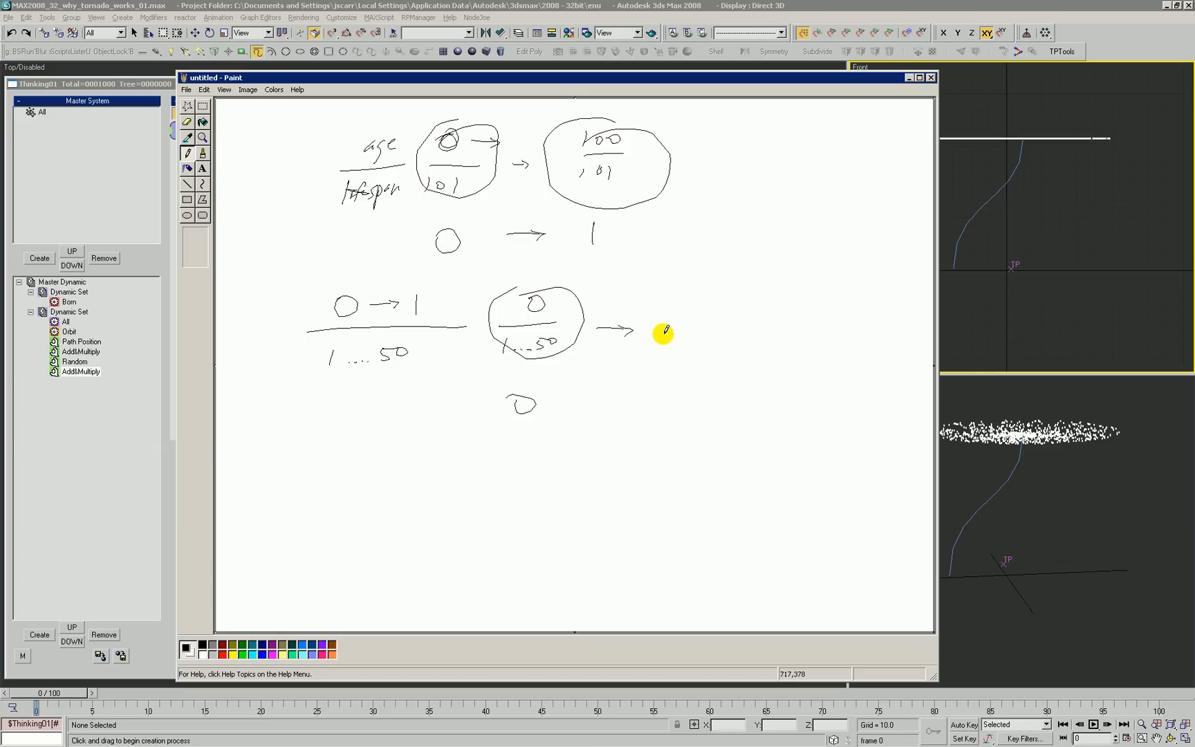
mouse_move(691, 296)
left_mouse_down()
mouse_move(692, 310)
mouse_move(720, 316)
mouse_move(702, 342)
mouse_move(714, 342)
left_mouse_up()
left_click_drag(723, 331, 698, 306)
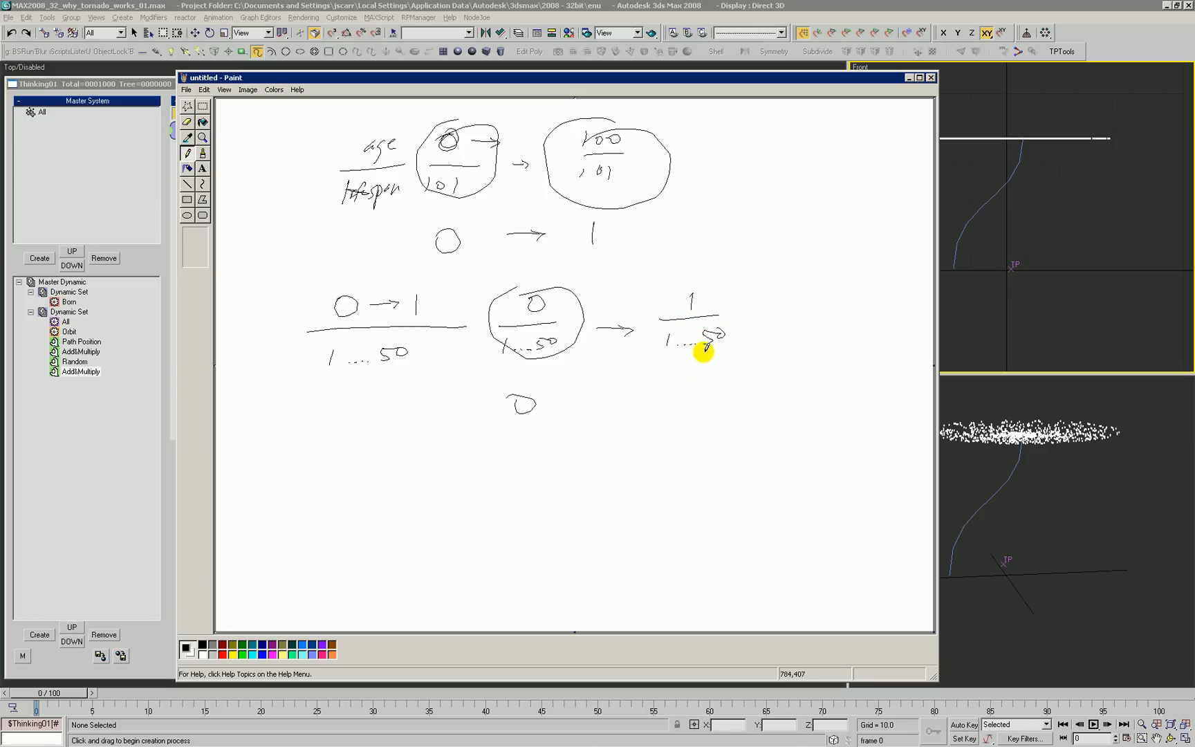
Add circled 1/1 and 1/50 fractions and an arrow right of the lower 0
left_click_drag(771, 294, 781, 316)
left_click_drag(767, 326, 766, 339)
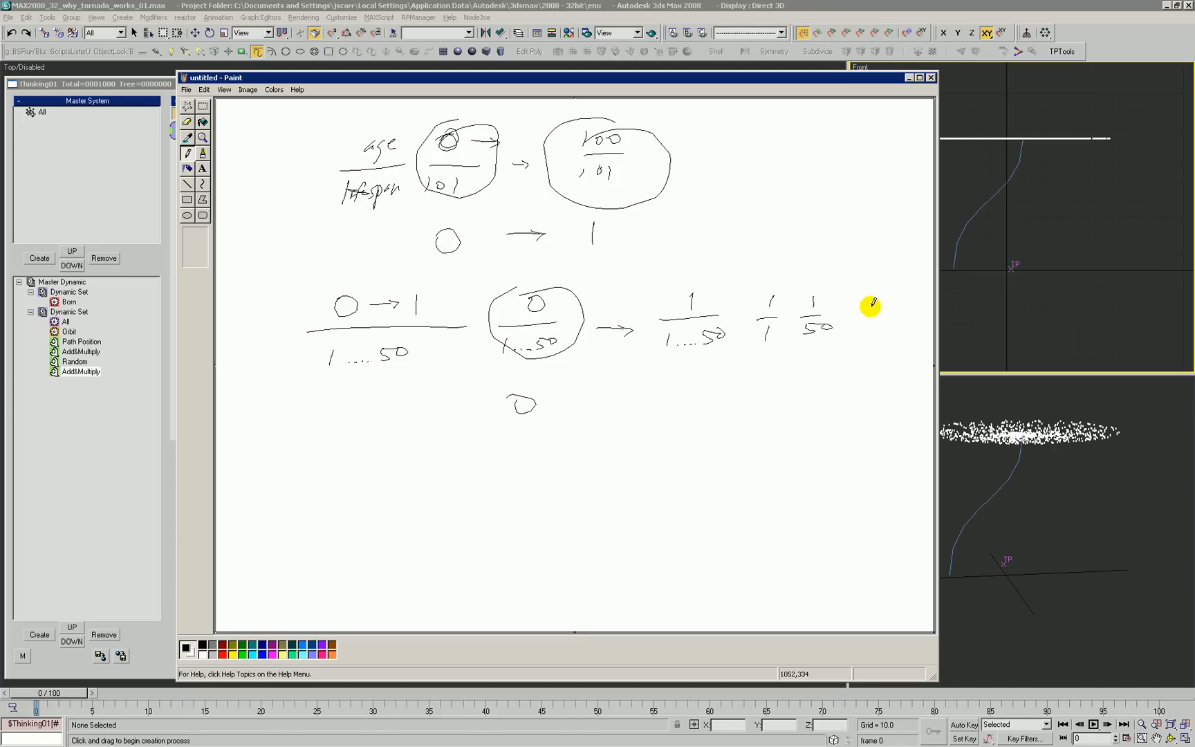
left_click_drag(783, 302, 790, 299)
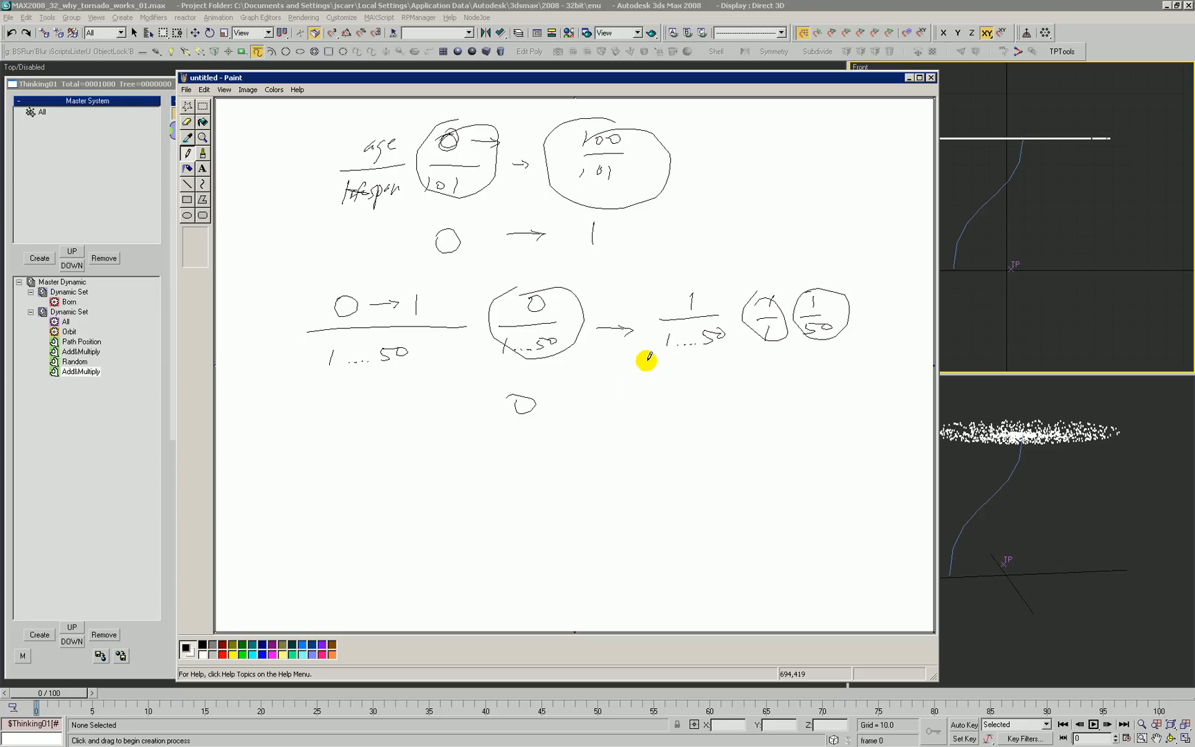
left_click_drag(566, 408, 655, 400)
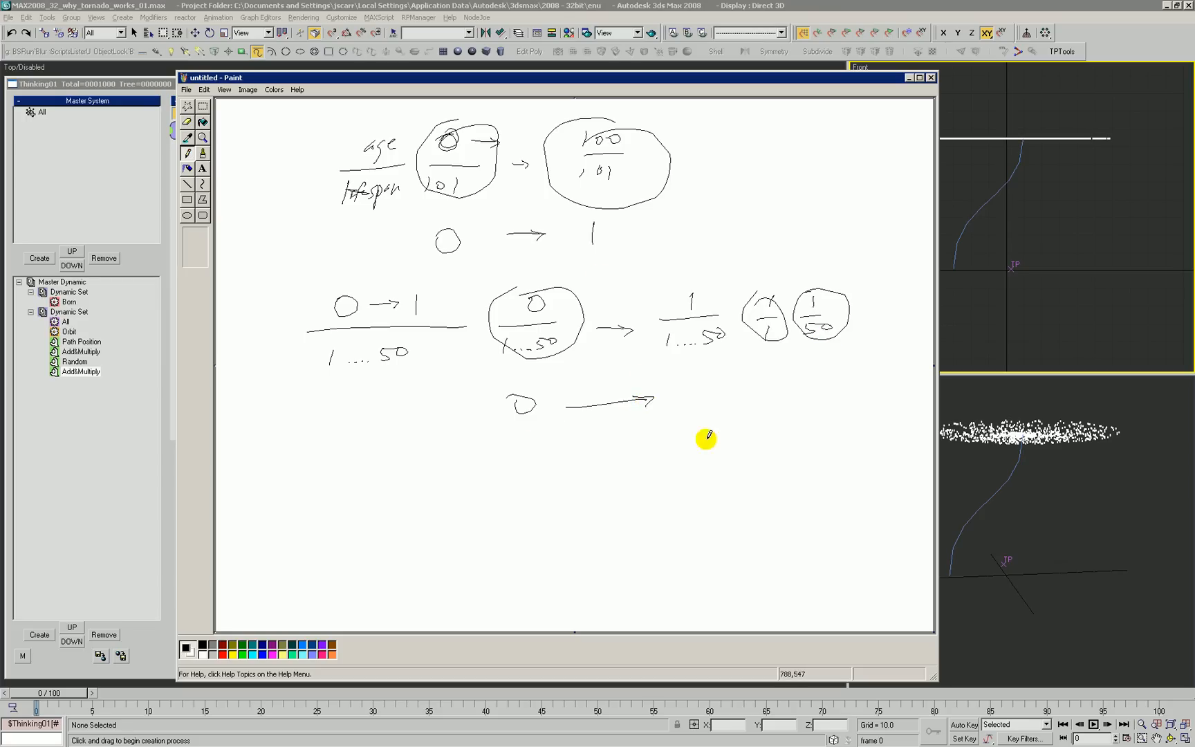
key("alt+Tab")
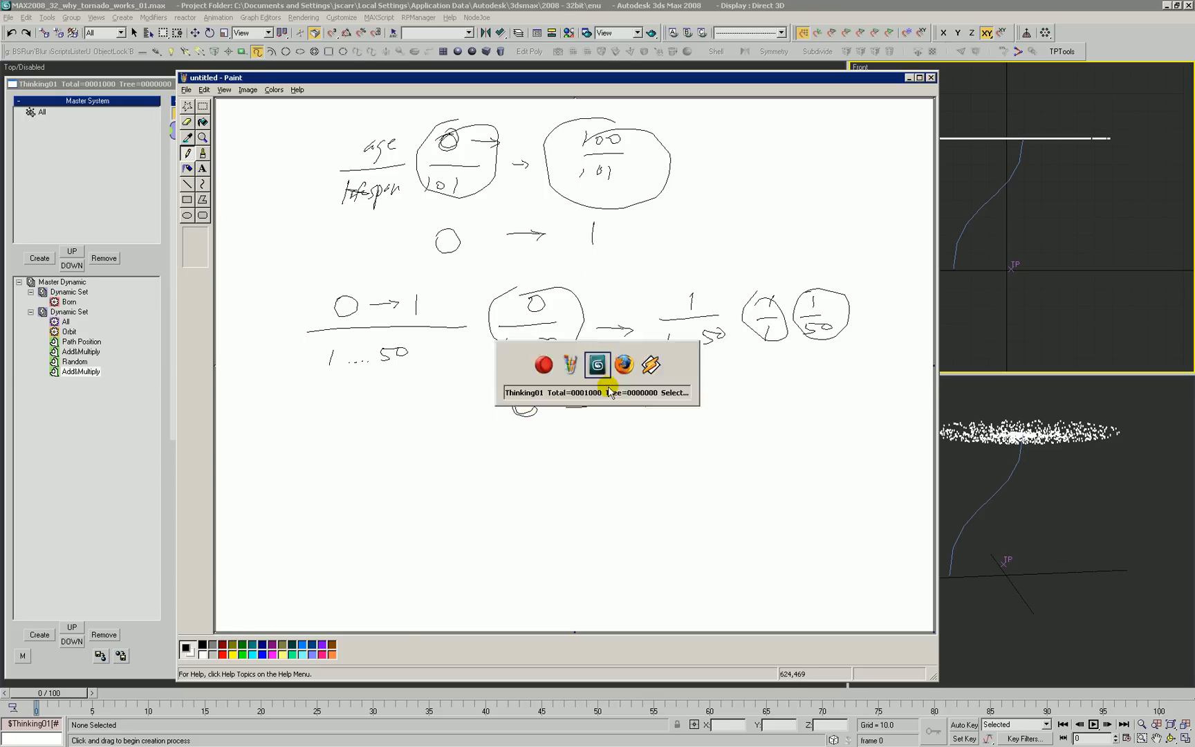
key("alt+Tab")
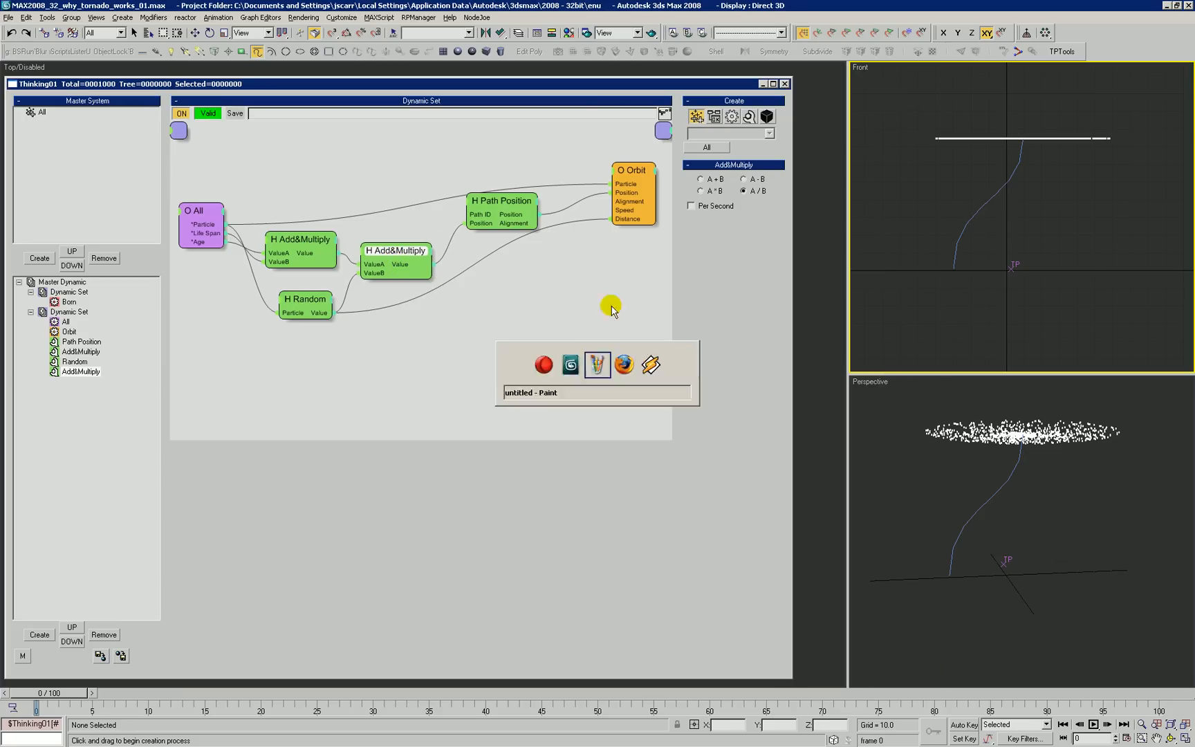
Retrace the lower 0 → arrow and finish the row with a 1 and a 50 under a new fraction bar
left_click_drag(526, 405, 540, 409)
left_click_drag(632, 401, 654, 403)
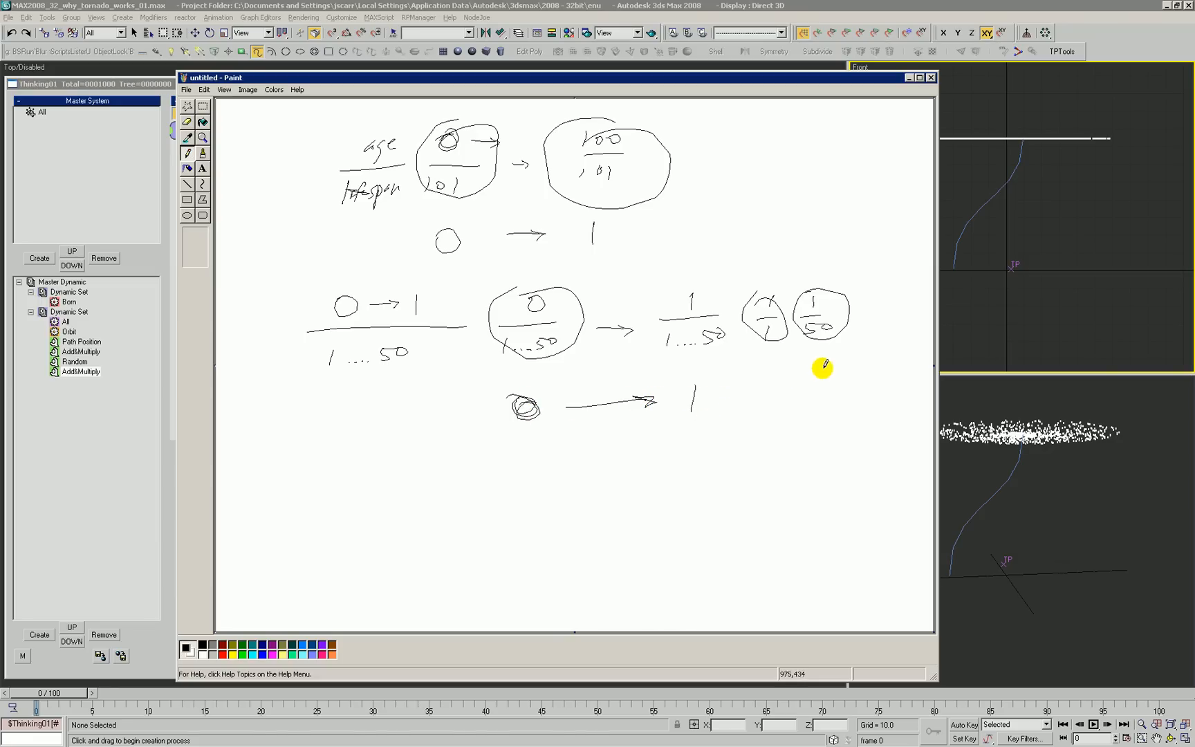
left_click_drag(744, 377, 740, 423)
left_click_drag(760, 412, 759, 413)
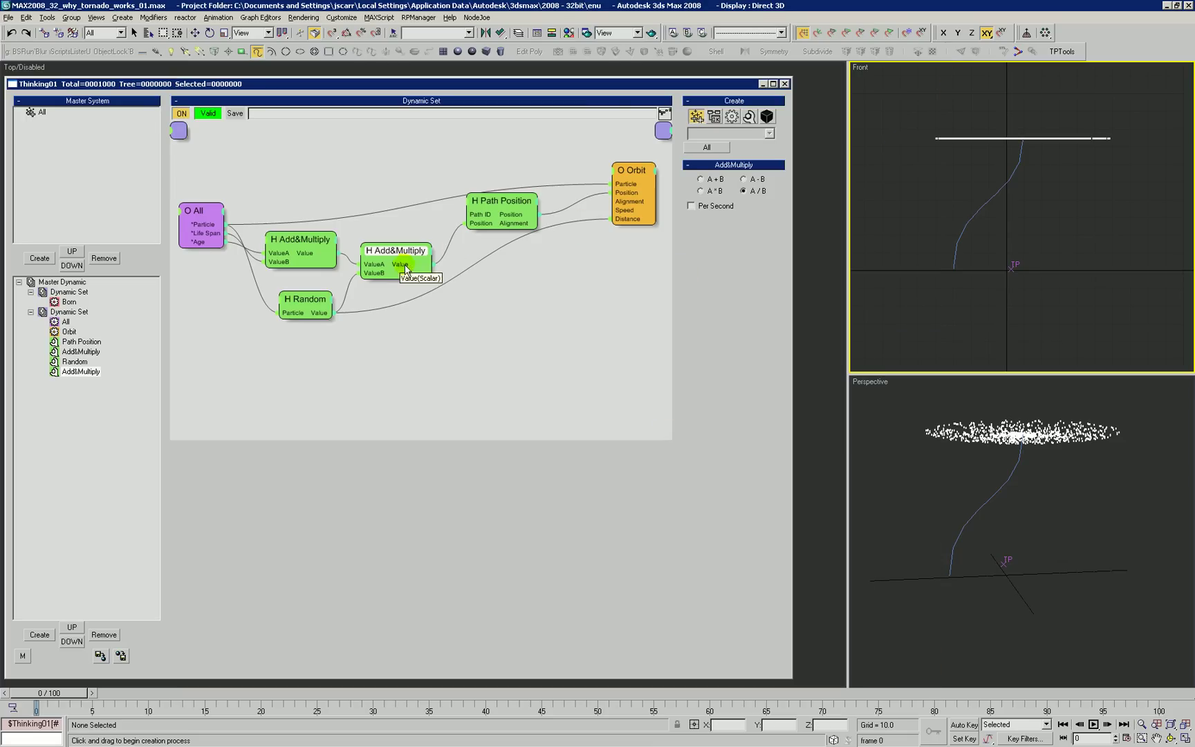
Show the Path Position node's rollout after the second Add&Multiply and set its position to Relative
left_click(398, 260)
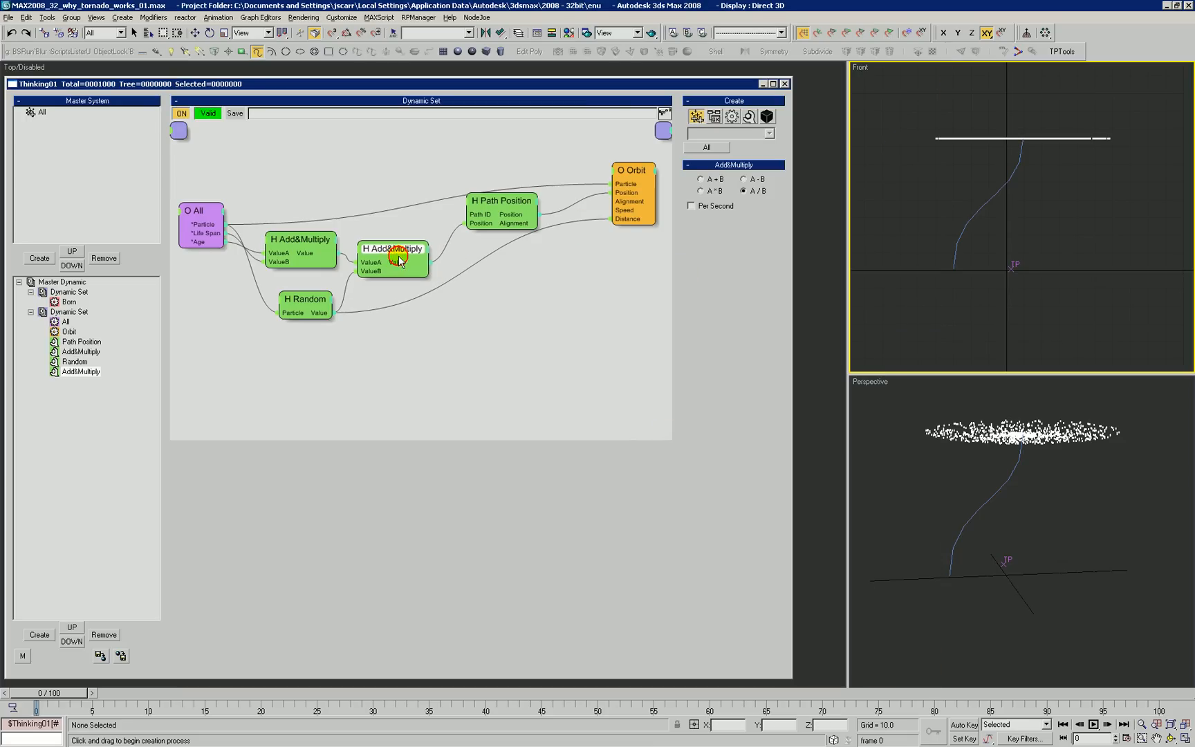
left_click_drag(501, 205, 507, 213)
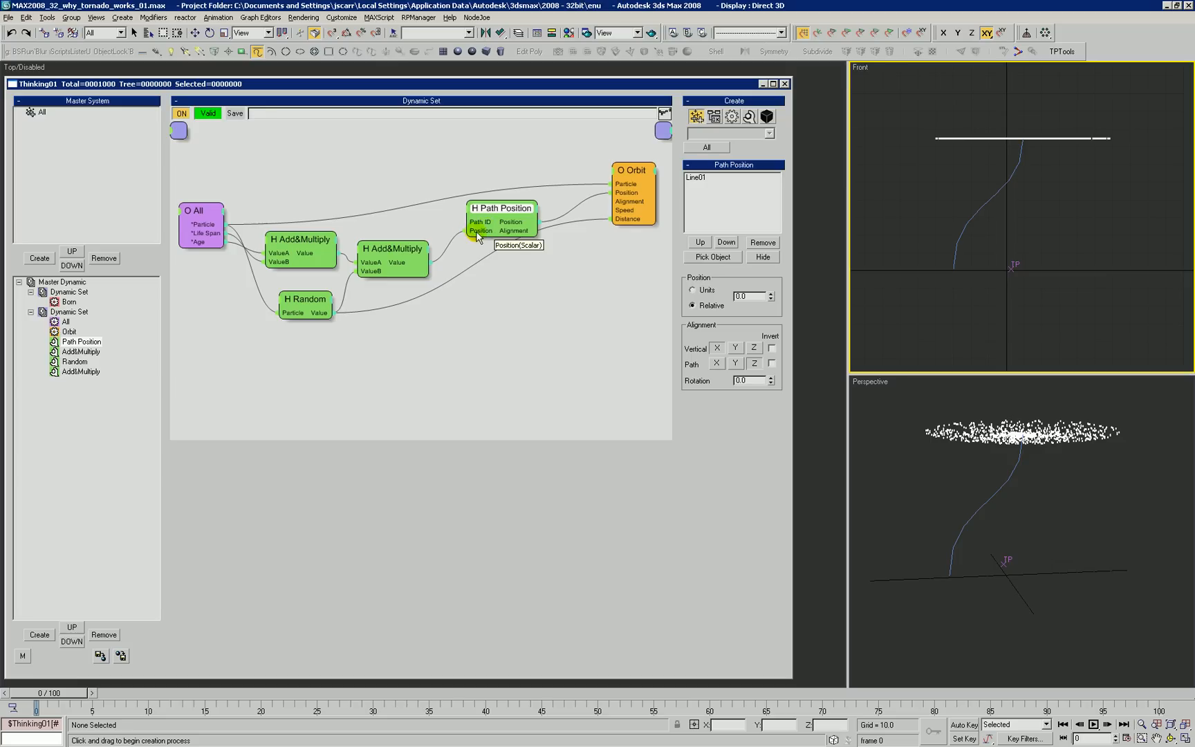
left_click(709, 307)
Scribble over the lower 0 in the Paint diagram and return to the node graph
key("alt+Tab")
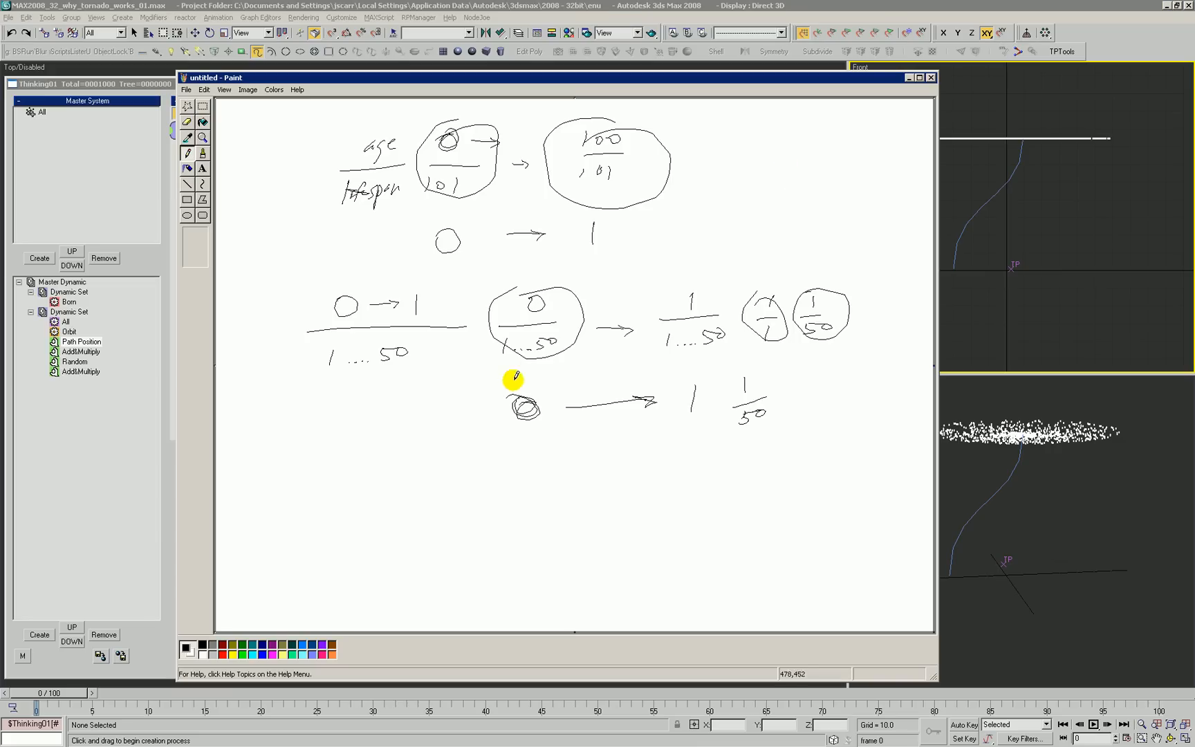
left_click_drag(520, 383, 523, 400)
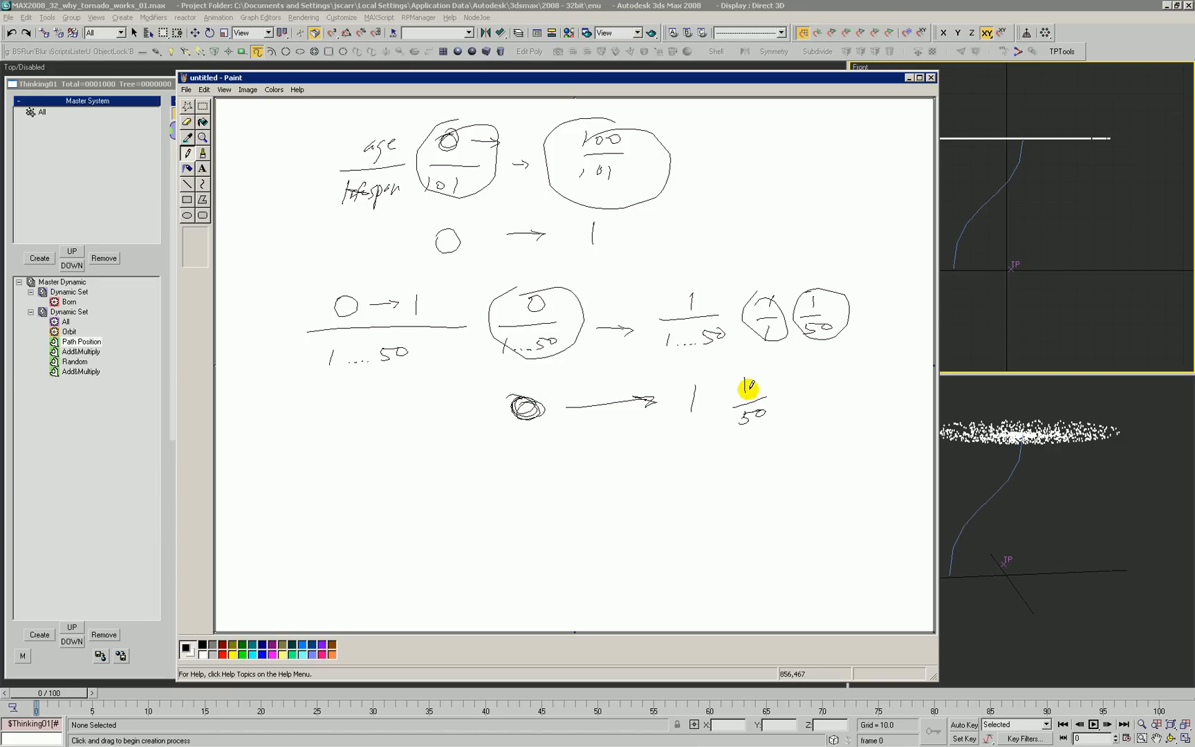
key("alt+Tab")
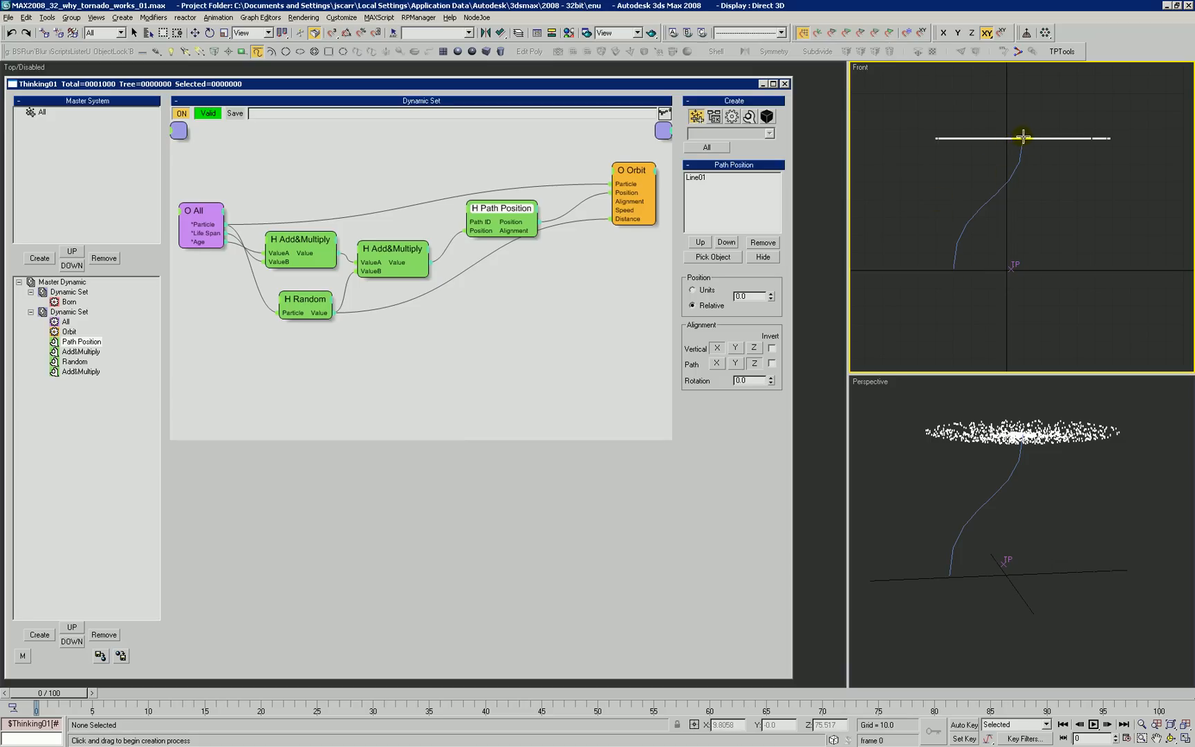
Nudge the Path Position, All and Orbit nodes and show the Orbit rollout with speed 10 and 360° phase variation
left_click_drag(500, 210, 487, 205)
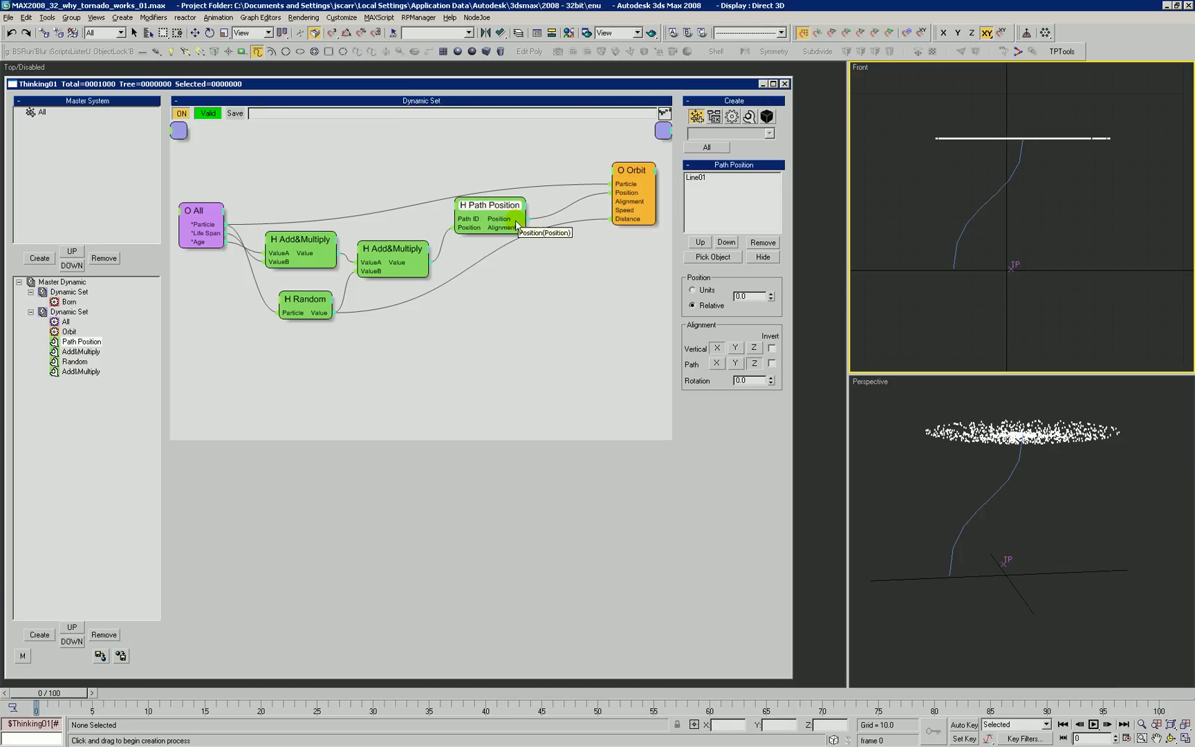
left_click(640, 174)
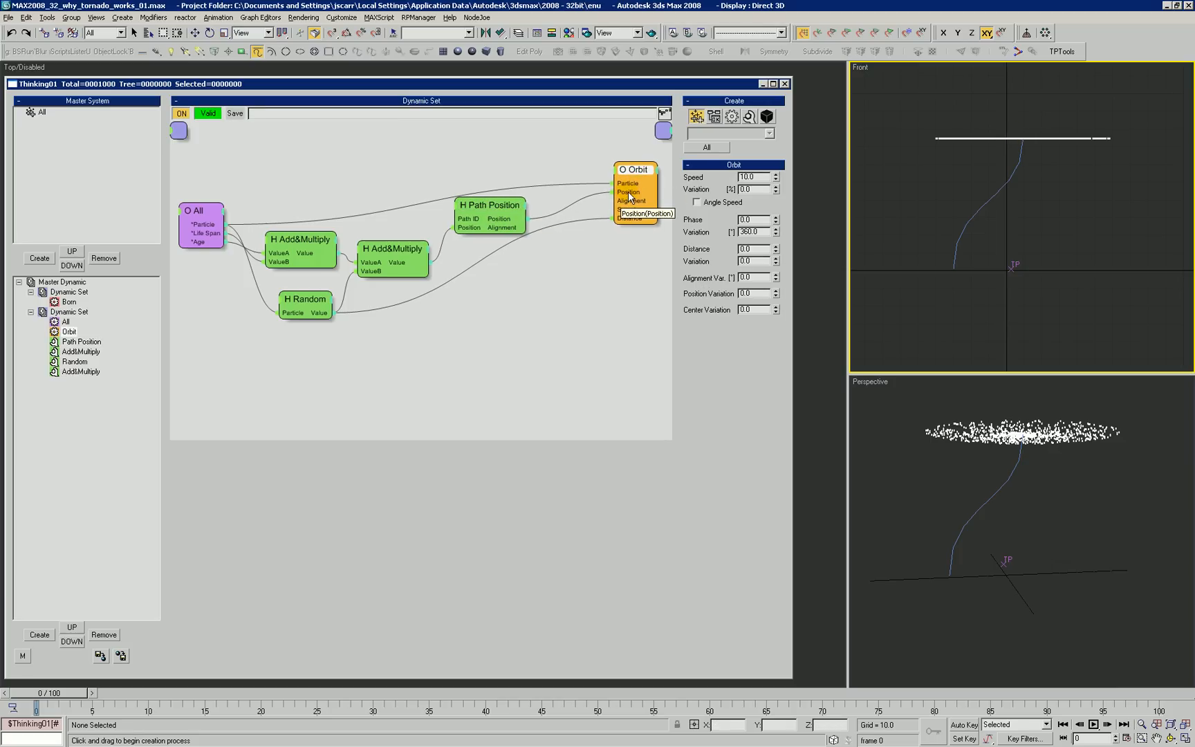
left_click_drag(210, 219, 203, 211)
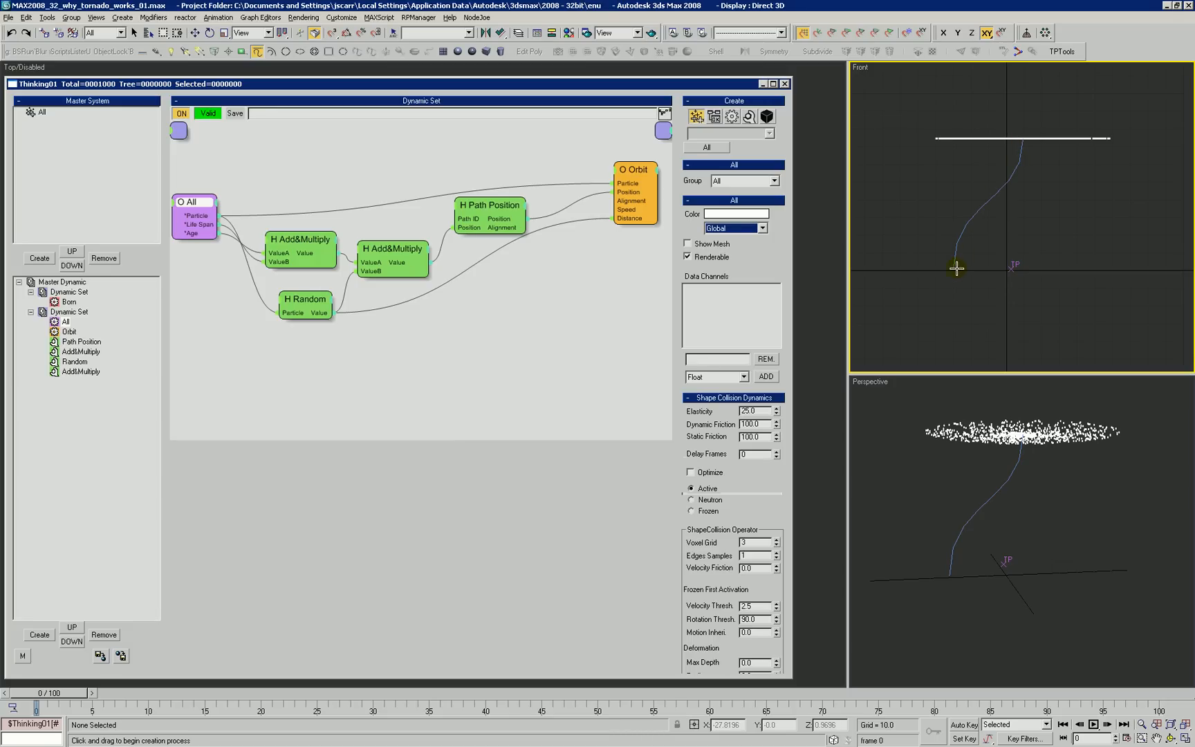
left_click(496, 205)
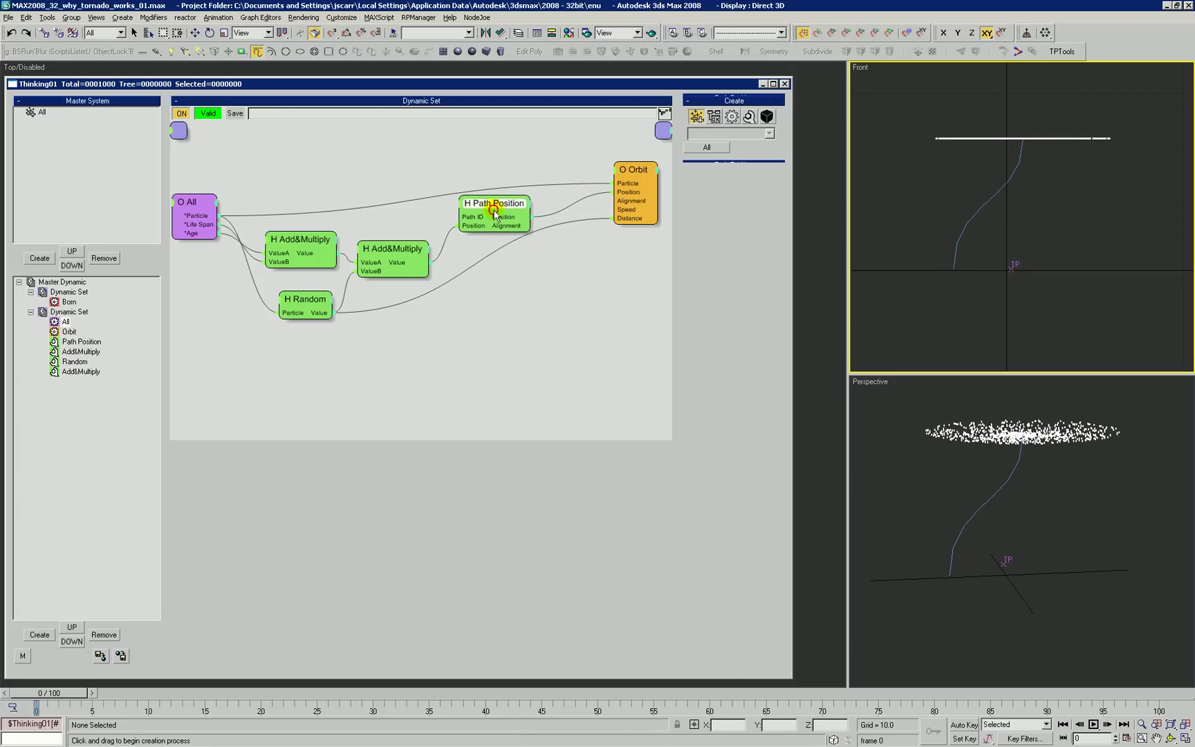
left_click(626, 169)
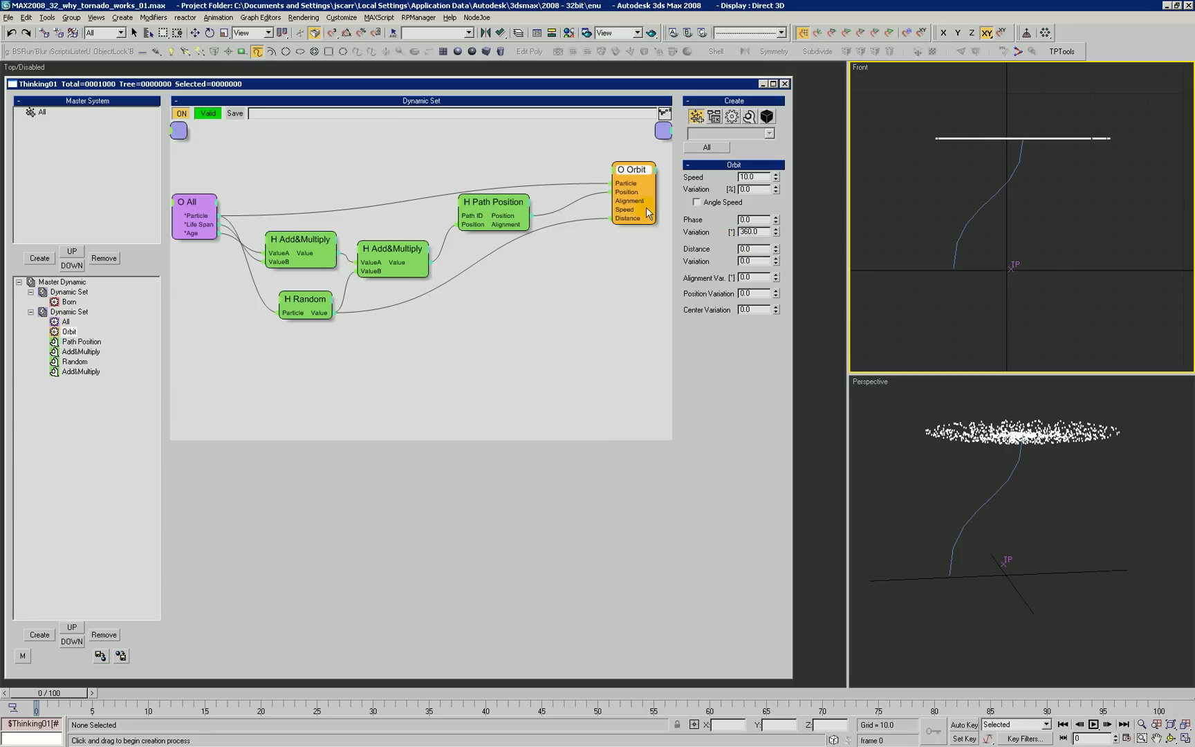
left_click_drag(631, 173, 635, 176)
left_click(500, 208)
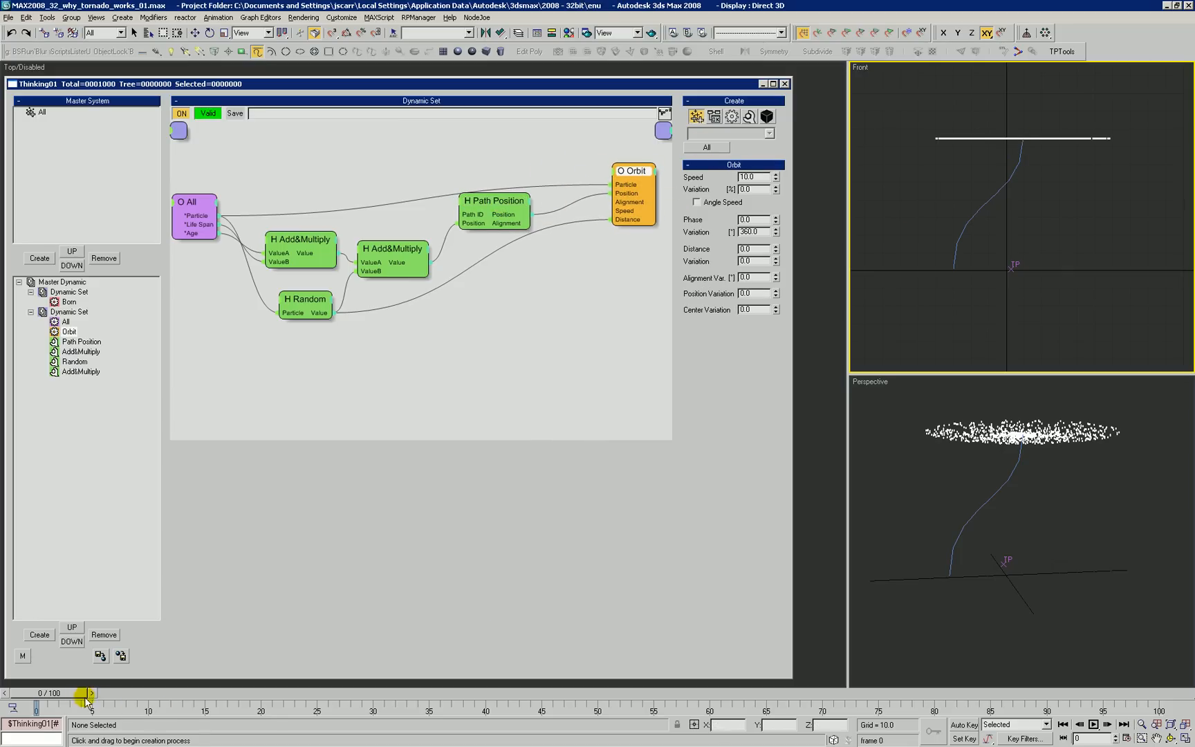
Scrub the time slider to frame 71 as the tornado forms, then select the Random node's Value 1 field
left_click_drag(83, 693, 236, 696)
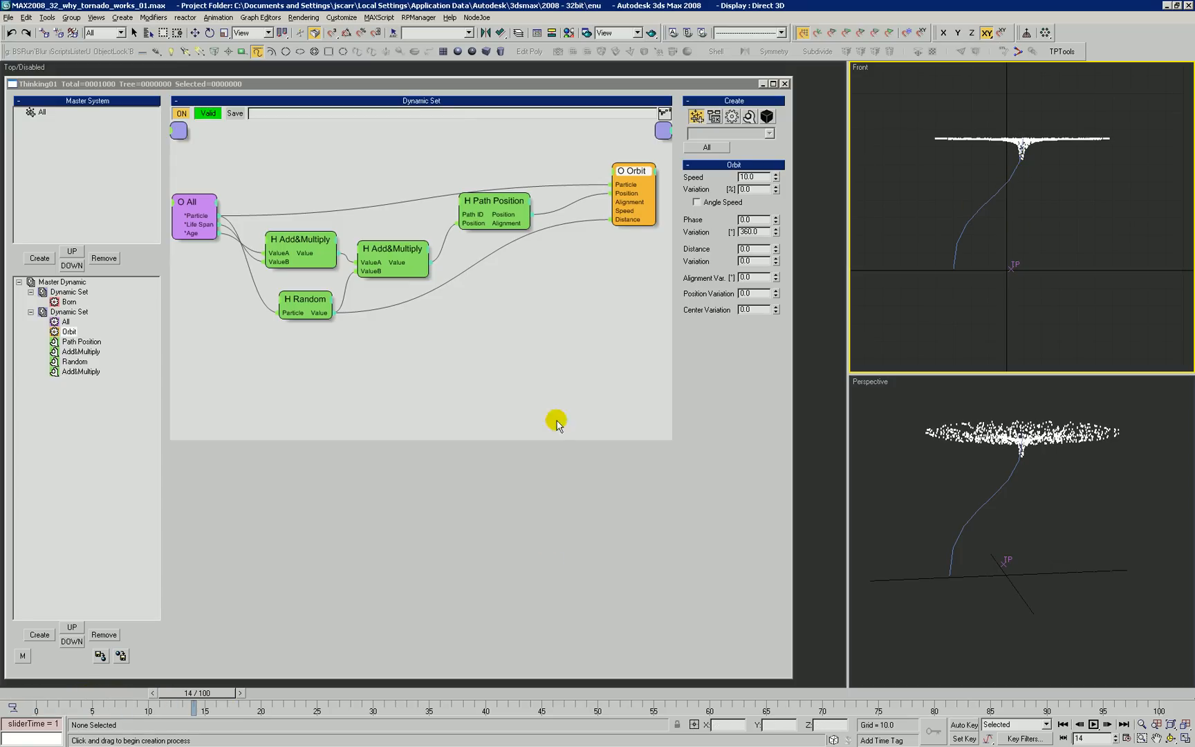
mouse_move(227, 696)
left_mouse_down()
mouse_move(521, 716)
mouse_move(833, 710)
left_mouse_up()
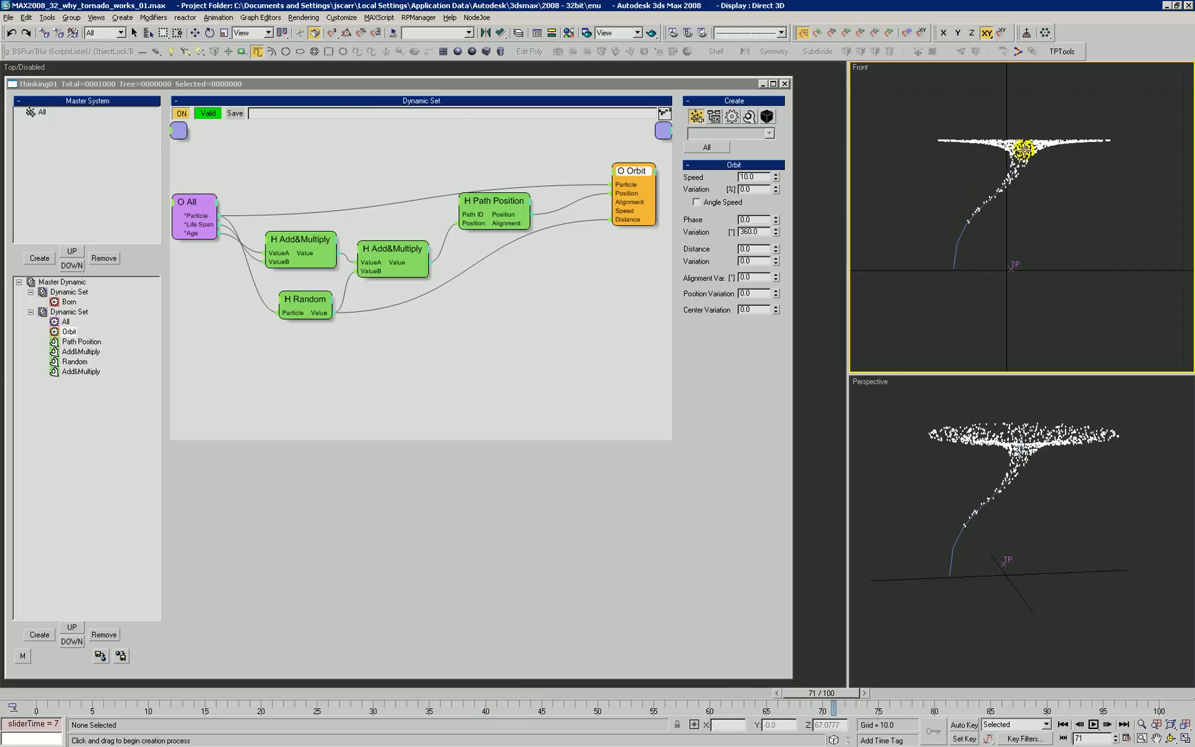
left_click(333, 299)
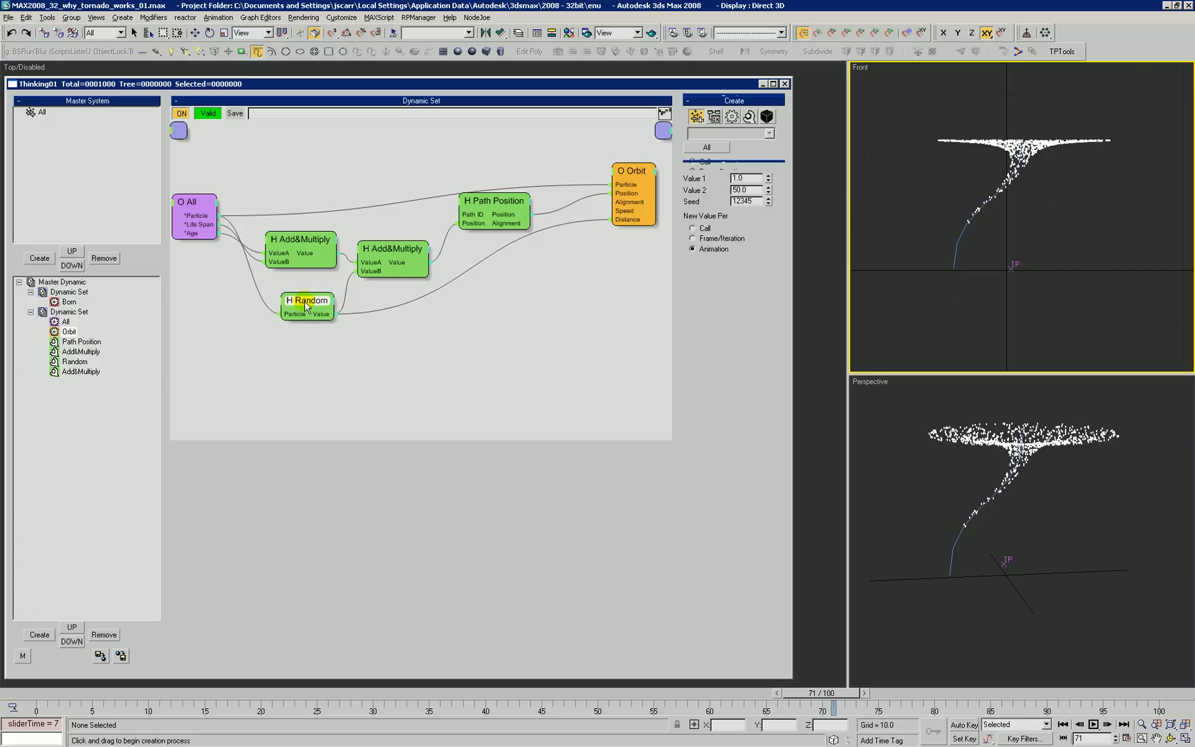
double_click(736, 177)
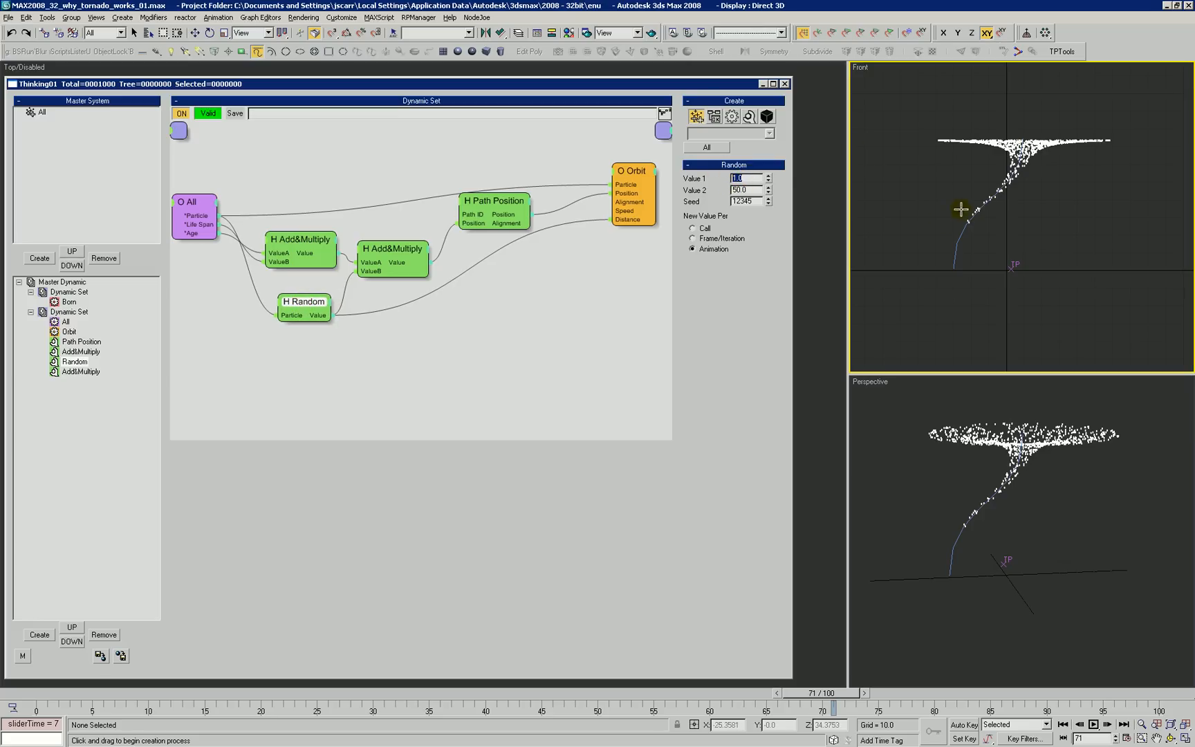
Circle the 1/1 fraction in the Paint sketch, flipping between Paint and the tornado graph
key("alt+Tab")
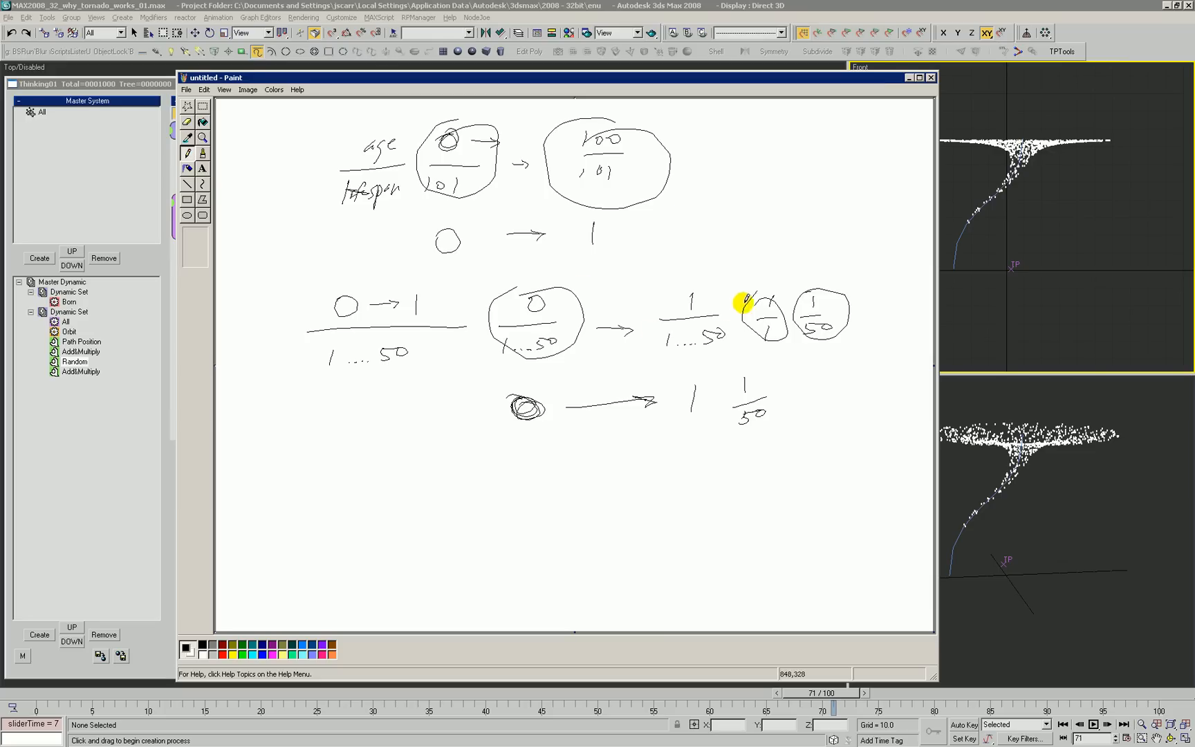
mouse_move(747, 308)
left_mouse_down()
mouse_move(766, 309)
mouse_move(768, 327)
left_mouse_up()
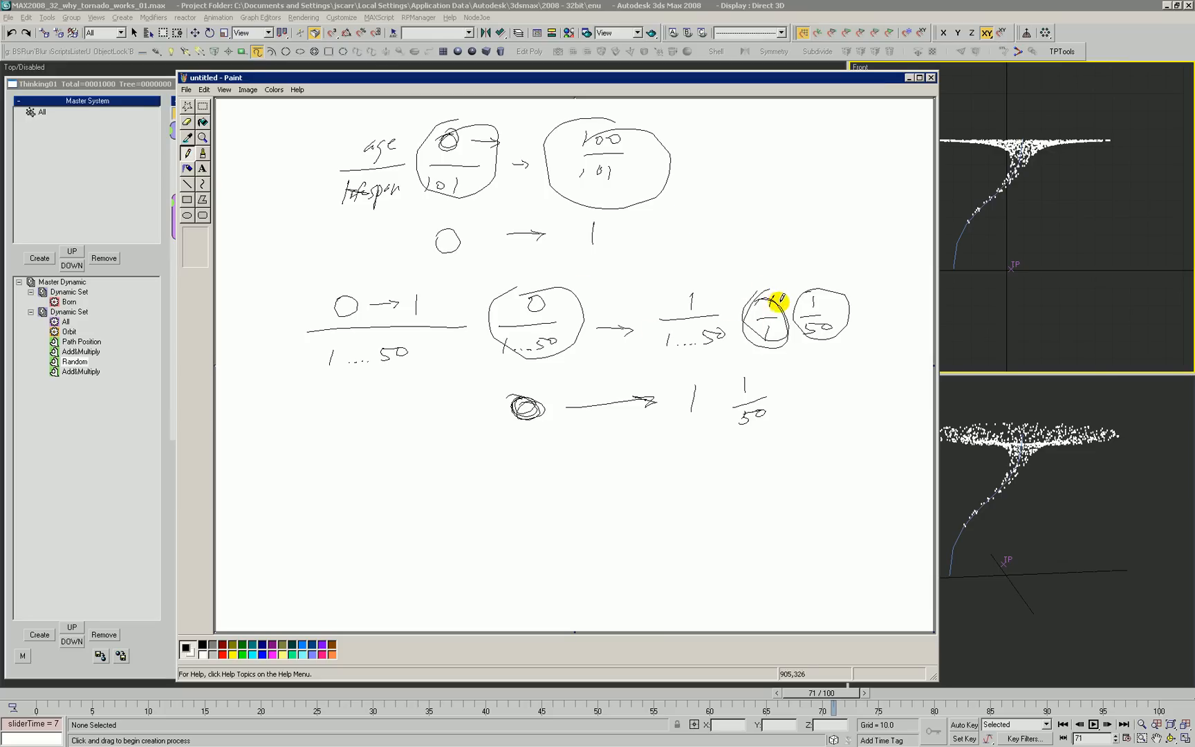
key("alt+Tab")
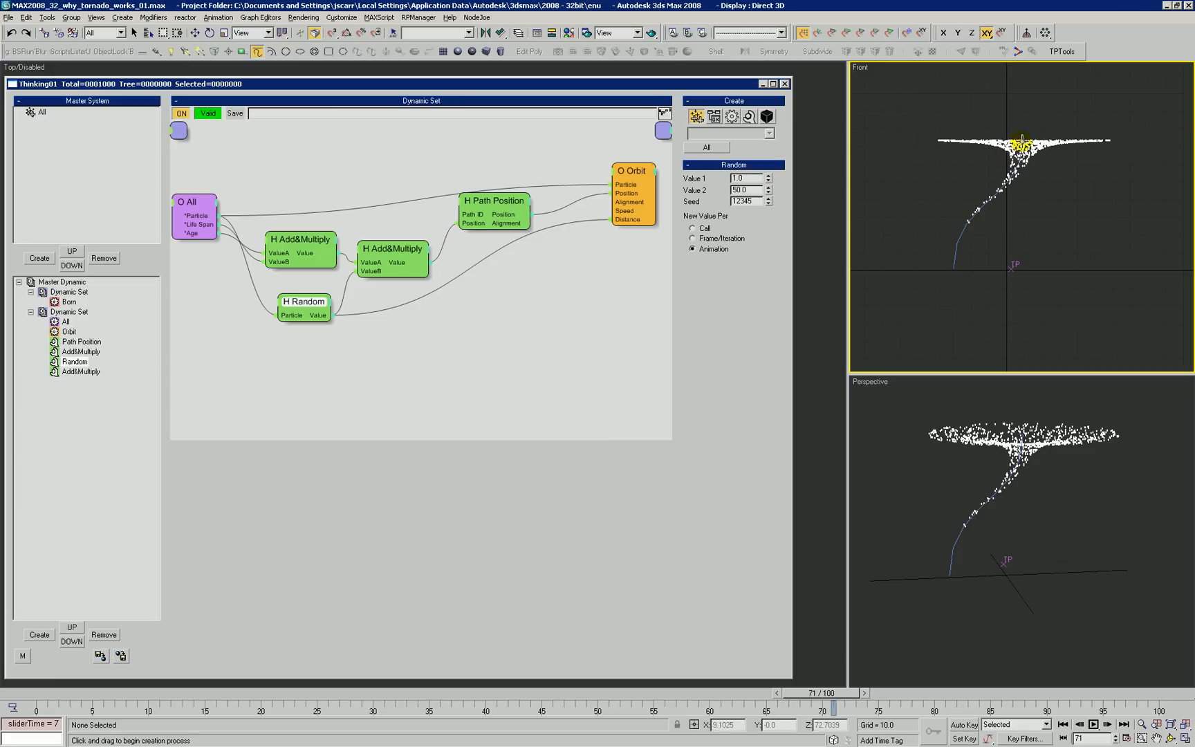
key("alt+Tab")
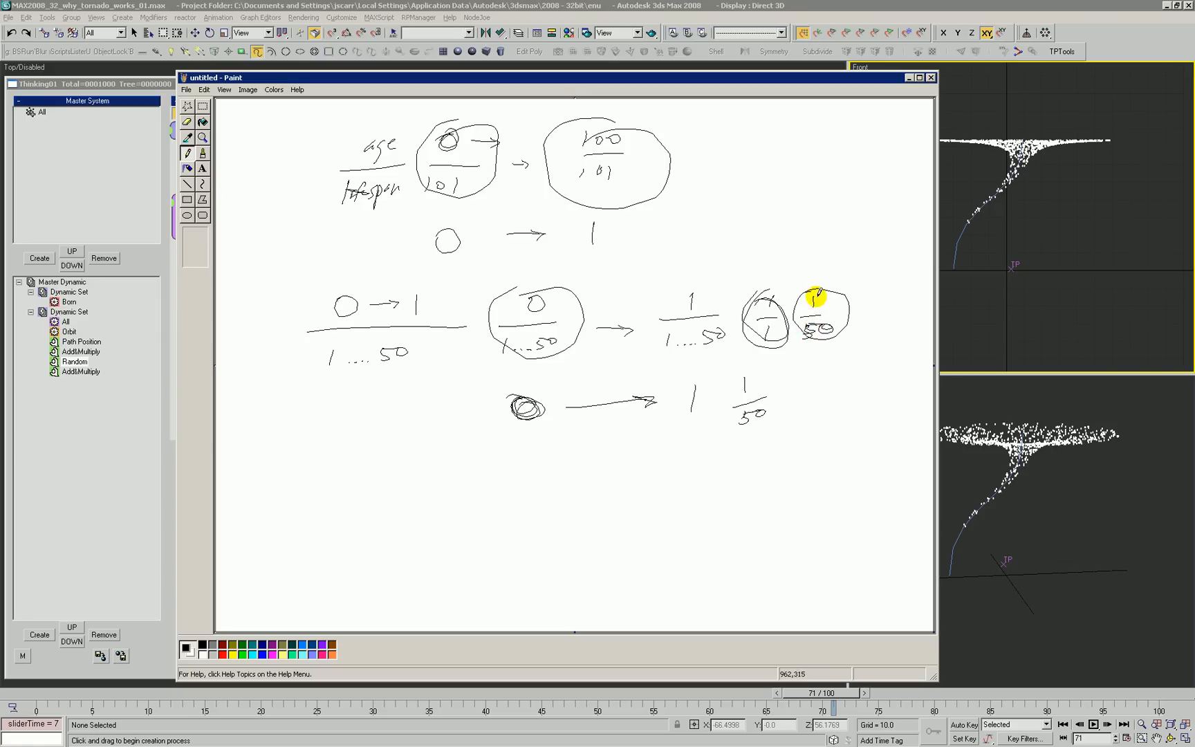
key("alt+Tab")
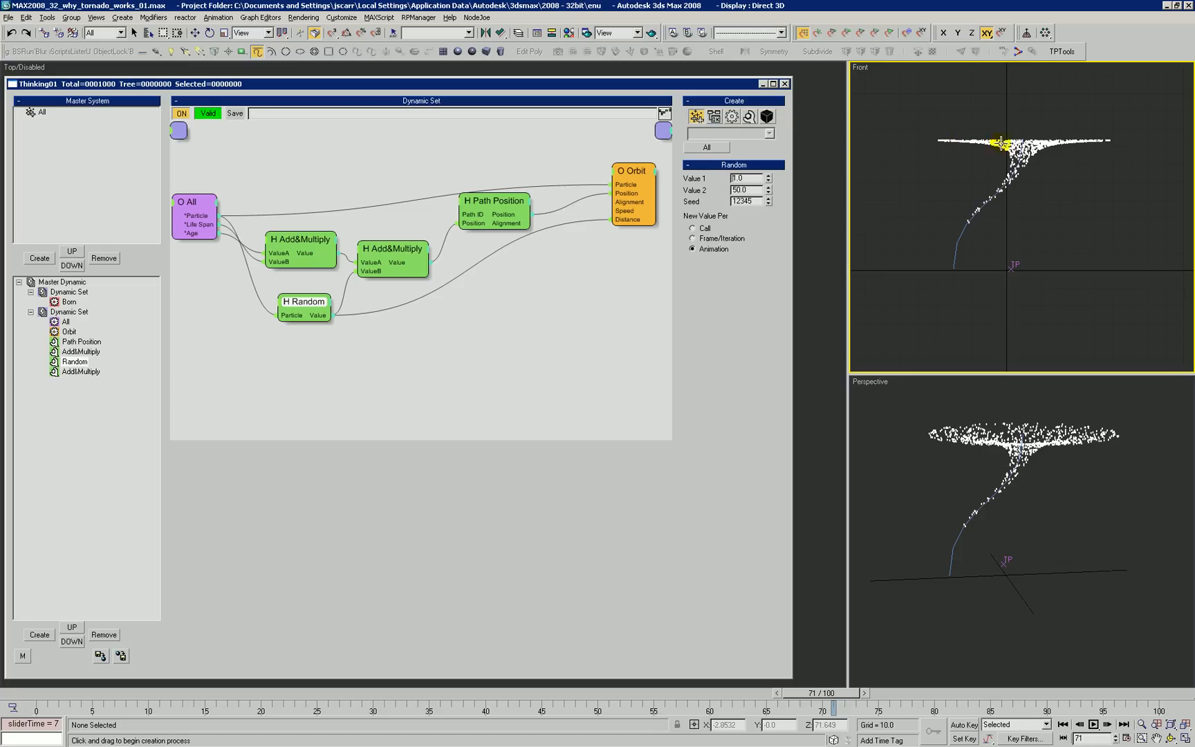
Reposition the Random node, check the Orbit node, and highlight Random's 1.0 and 50.0 values
left_click_drag(305, 302, 306, 313)
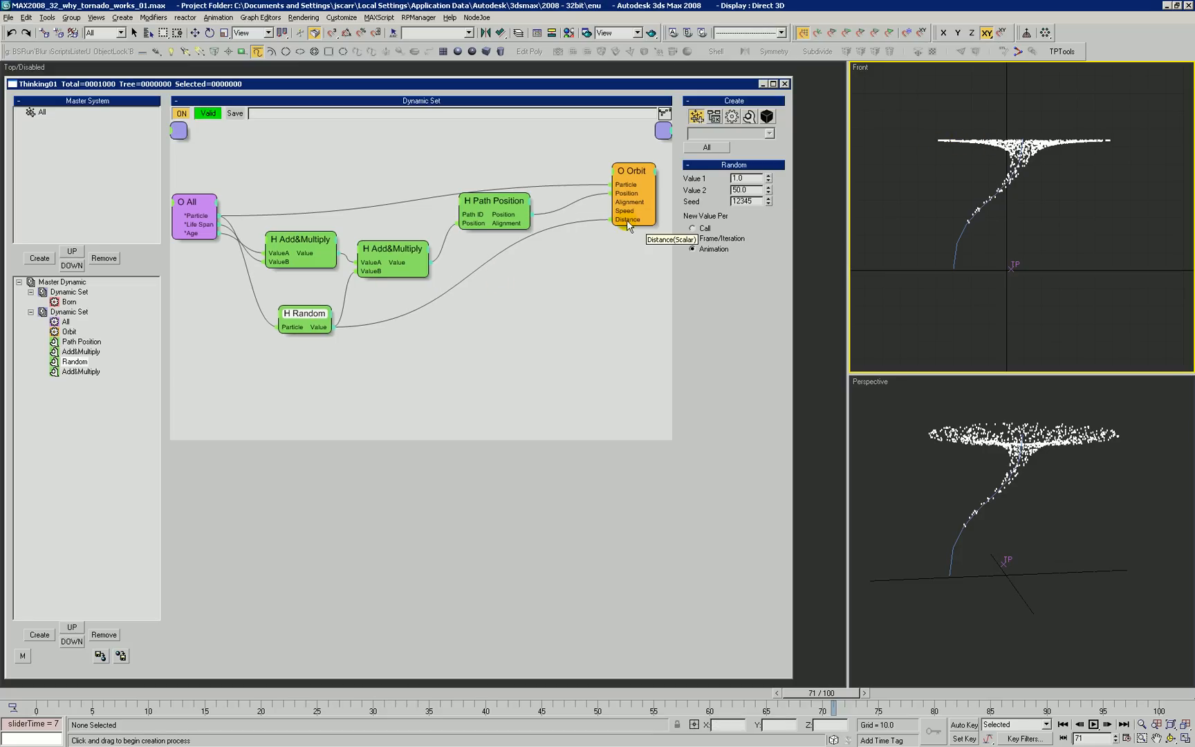
left_click_drag(626, 225, 621, 228)
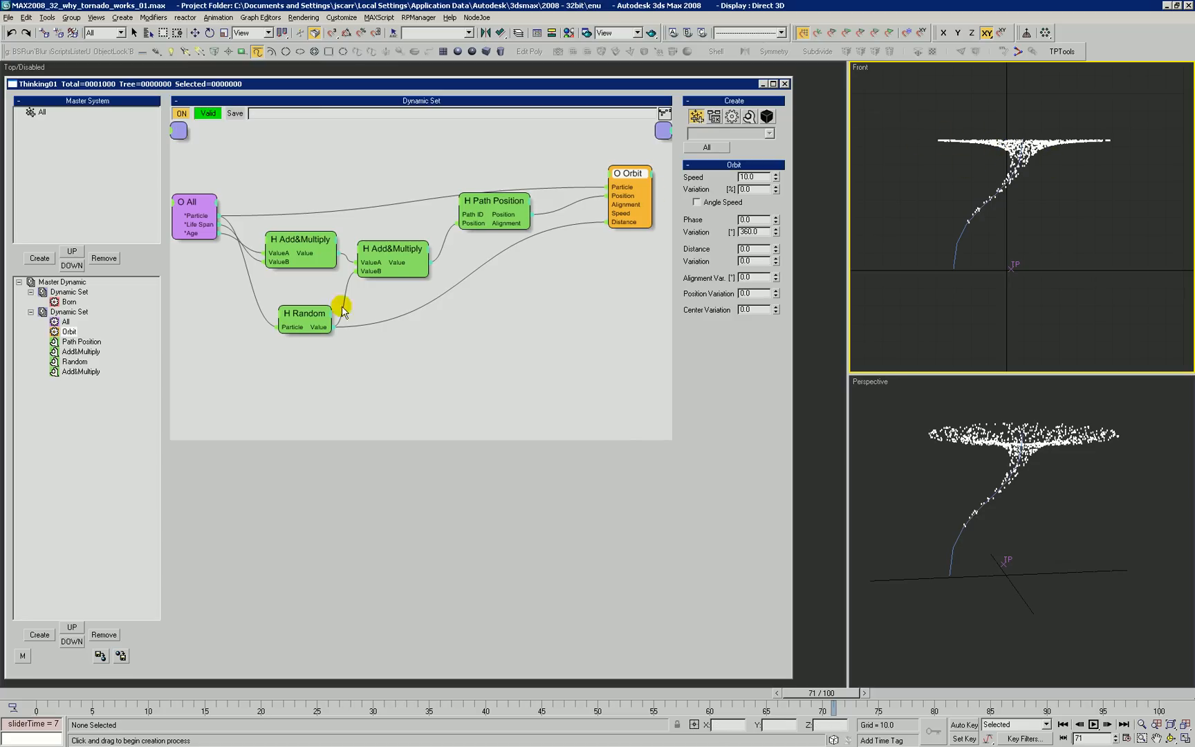
left_click_drag(290, 323, 280, 329)
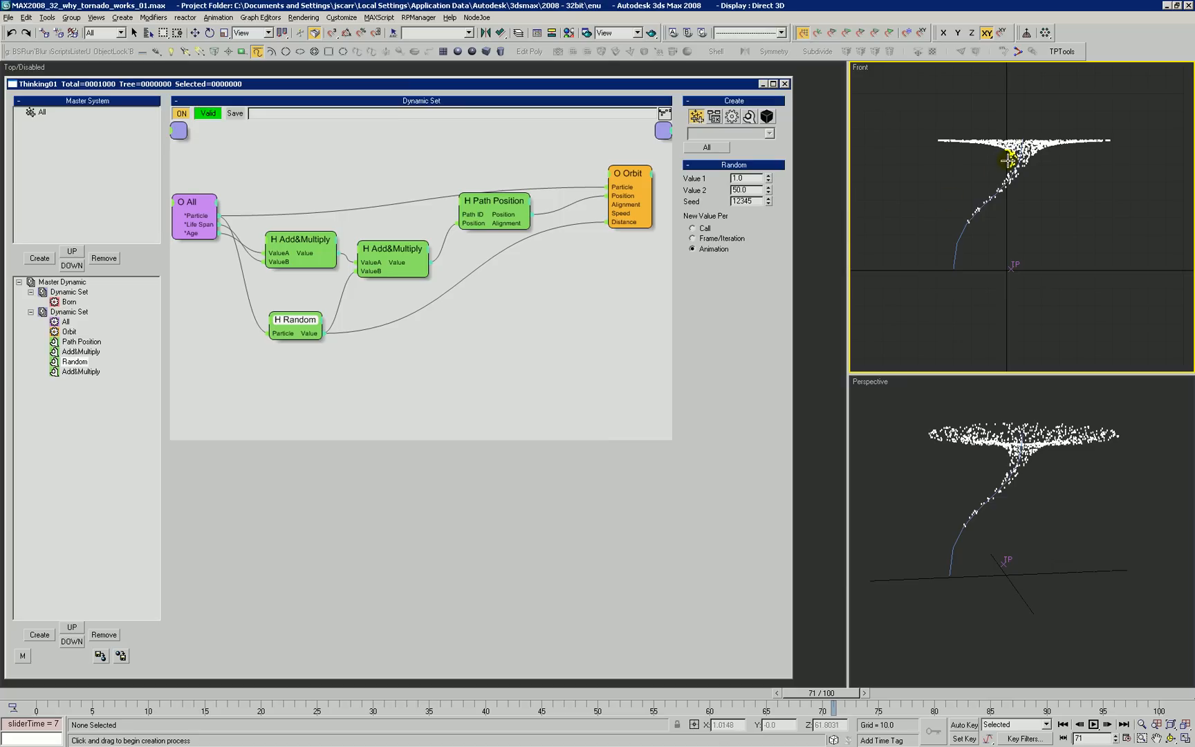
double_click(744, 178)
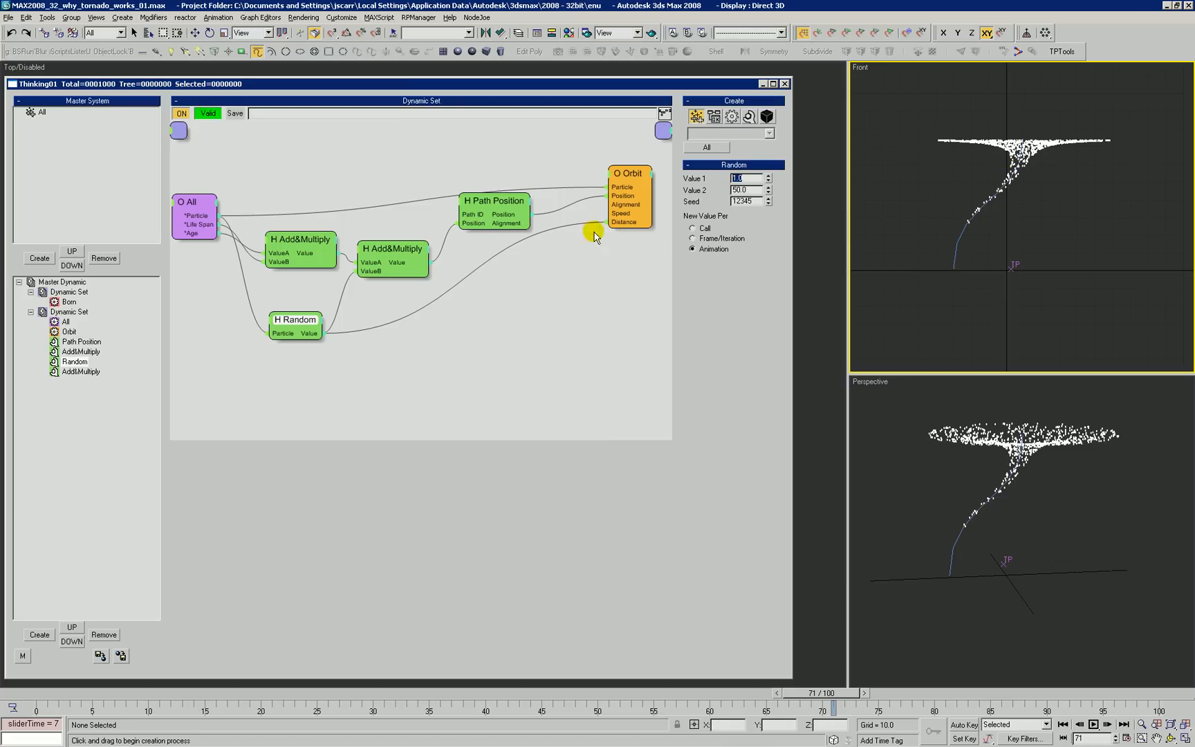
double_click(744, 190)
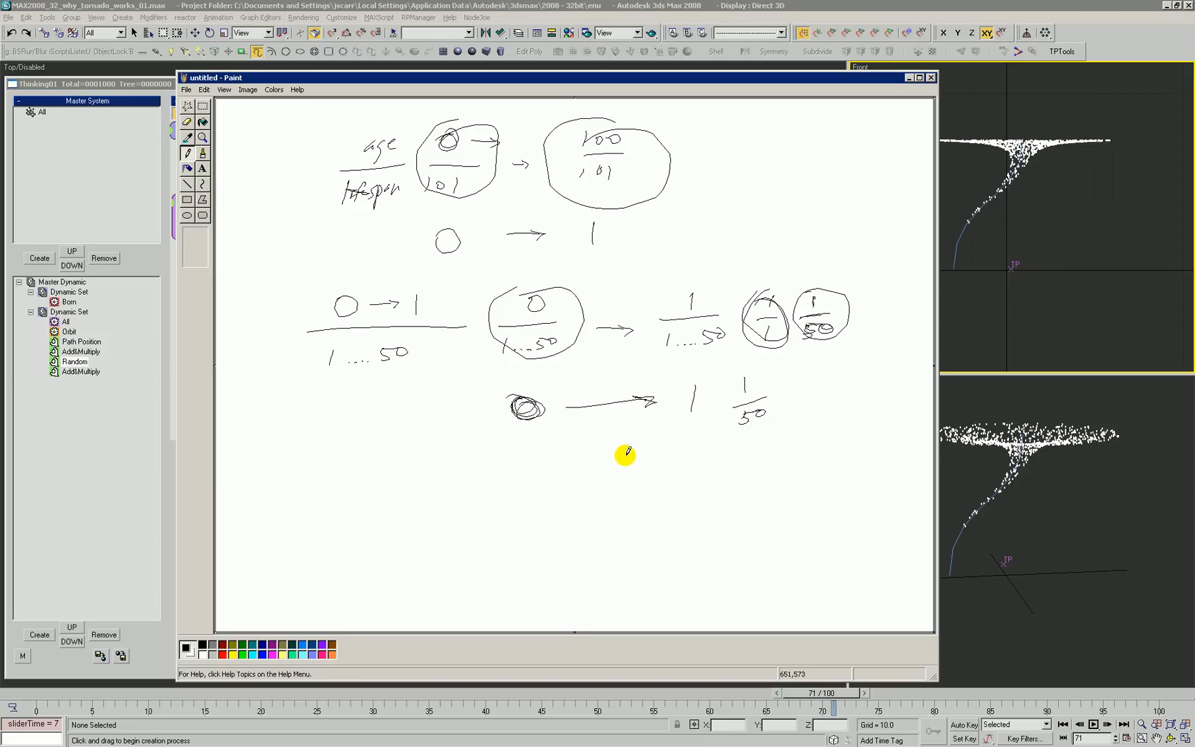
Sketch a new 0 → 1 circle-and-arrow row below the existing diagram rows in Paint
mouse_move(540, 469)
left_mouse_down()
mouse_move(619, 478)
mouse_move(689, 467)
mouse_move(669, 492)
mouse_move(688, 480)
left_mouse_up()
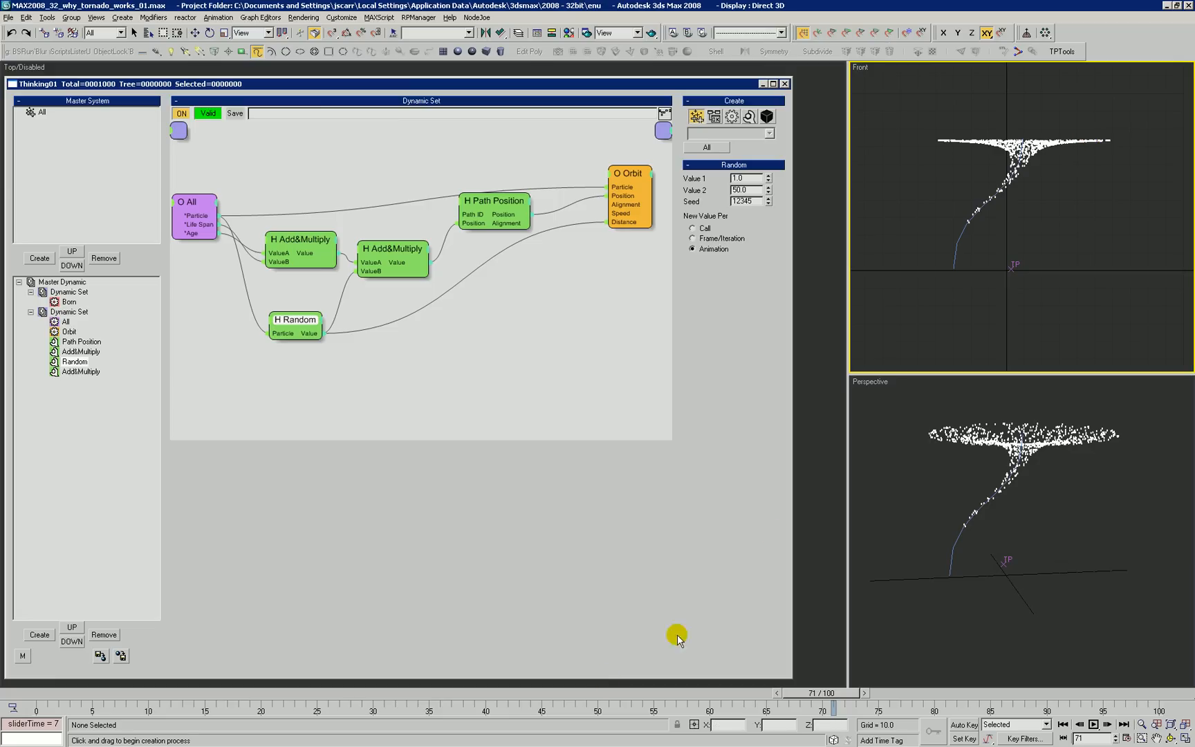
Rewind to frame 0 and draw a temporary line across the flat particle ring in the Front viewport
left_click_drag(61, 698, 34, 692)
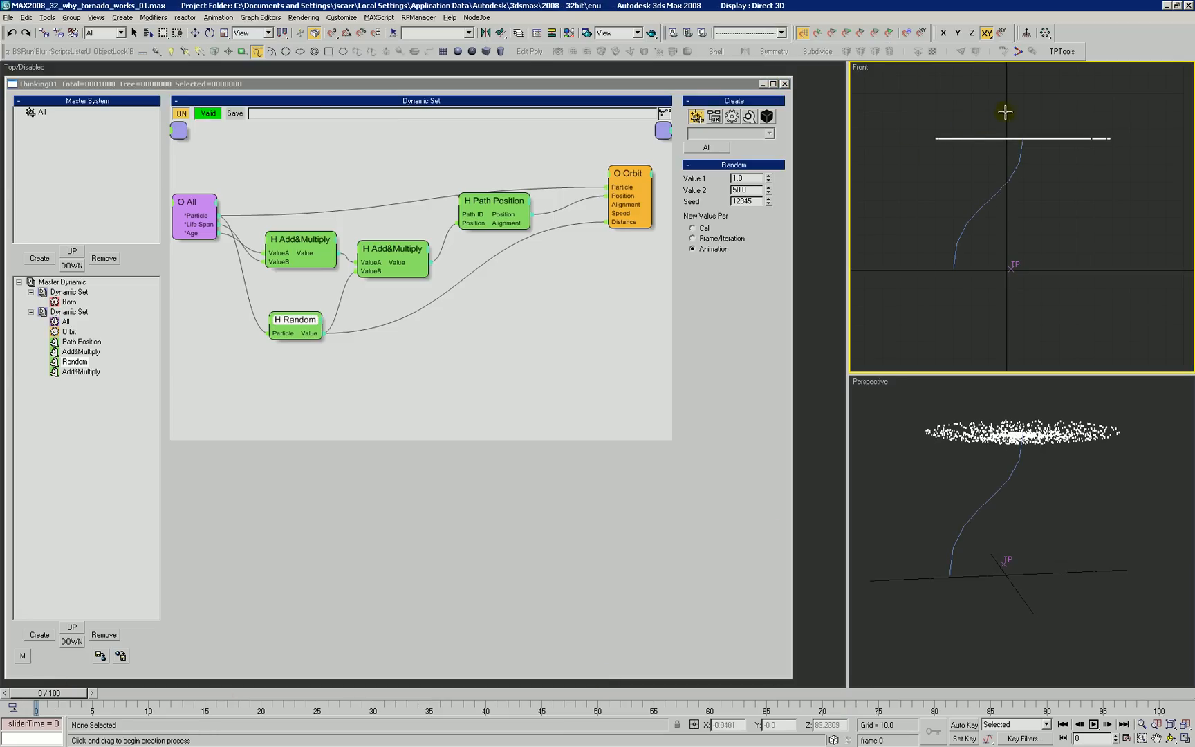
left_click(1019, 128)
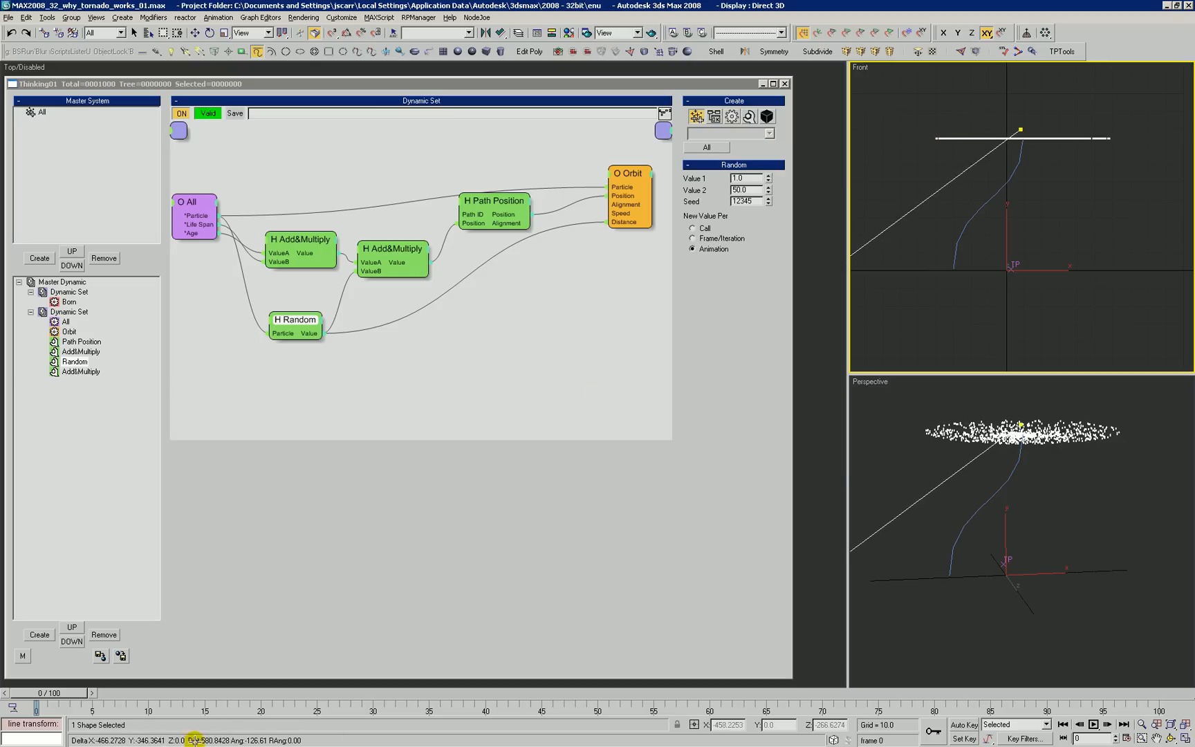
right_click(934, 129)
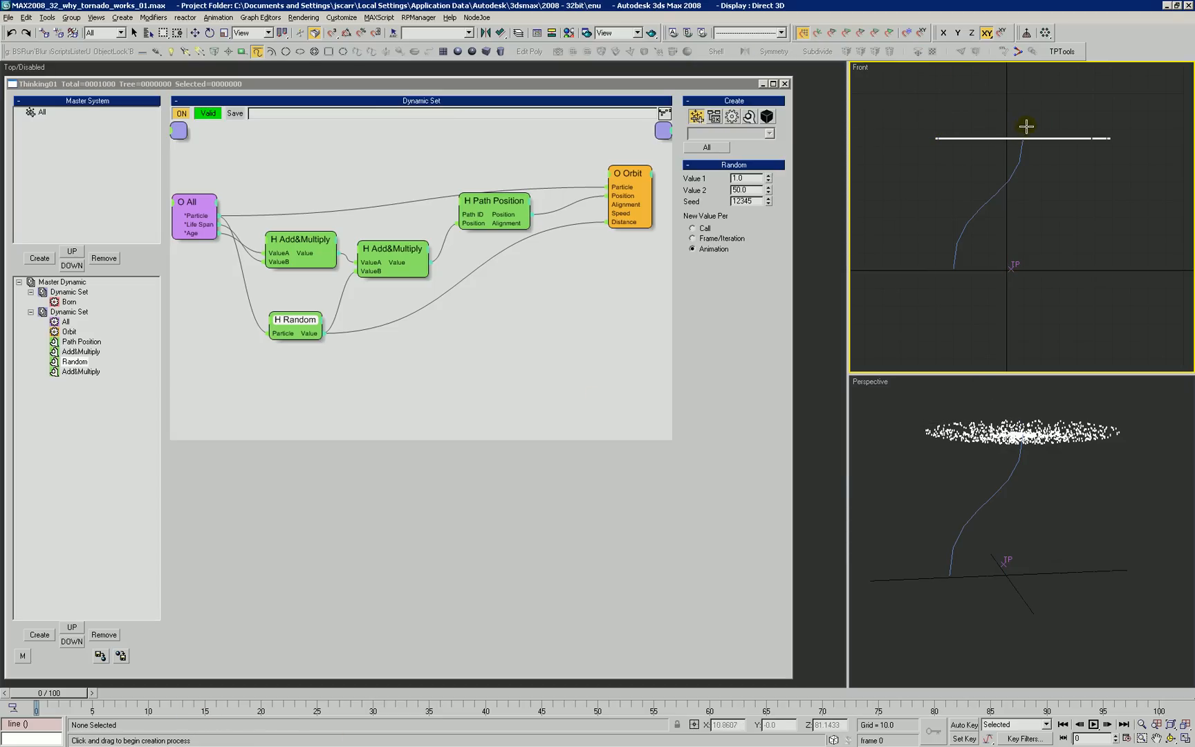
Move the line shape along the particle ring, then deselect it and refocus the graph
left_click_drag(1022, 134, 934, 133)
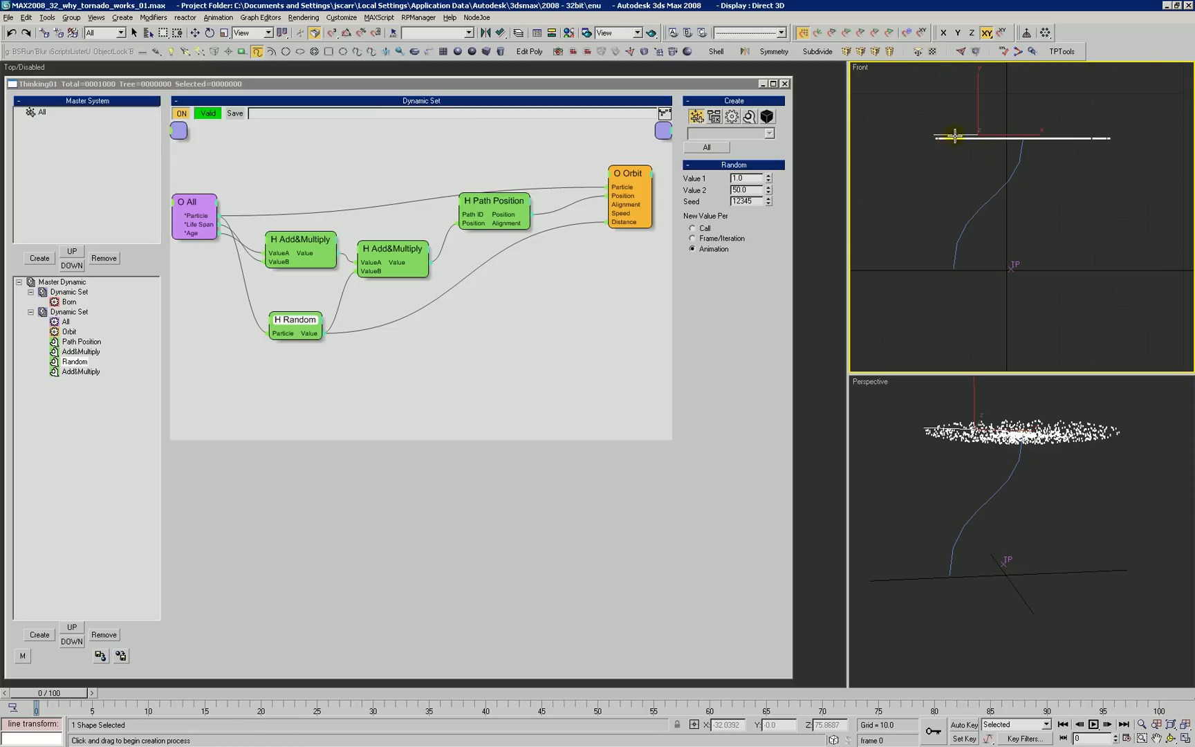
left_click(1061, 118)
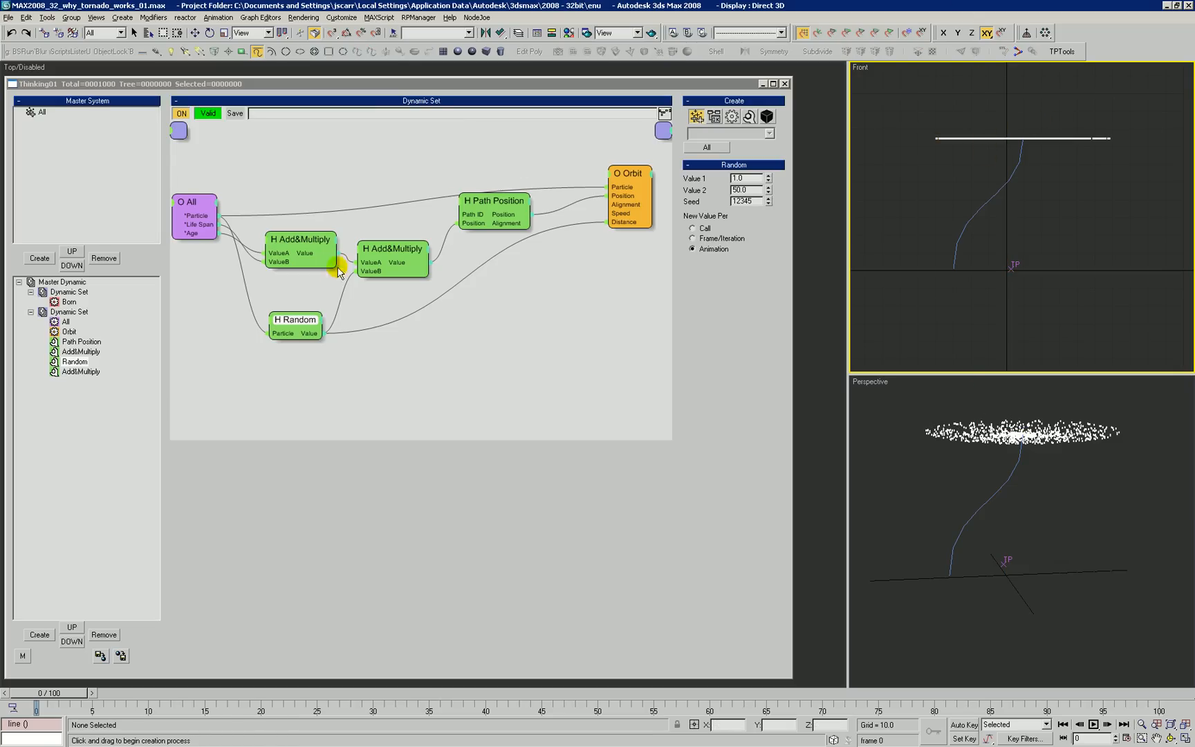
left_click(298, 332)
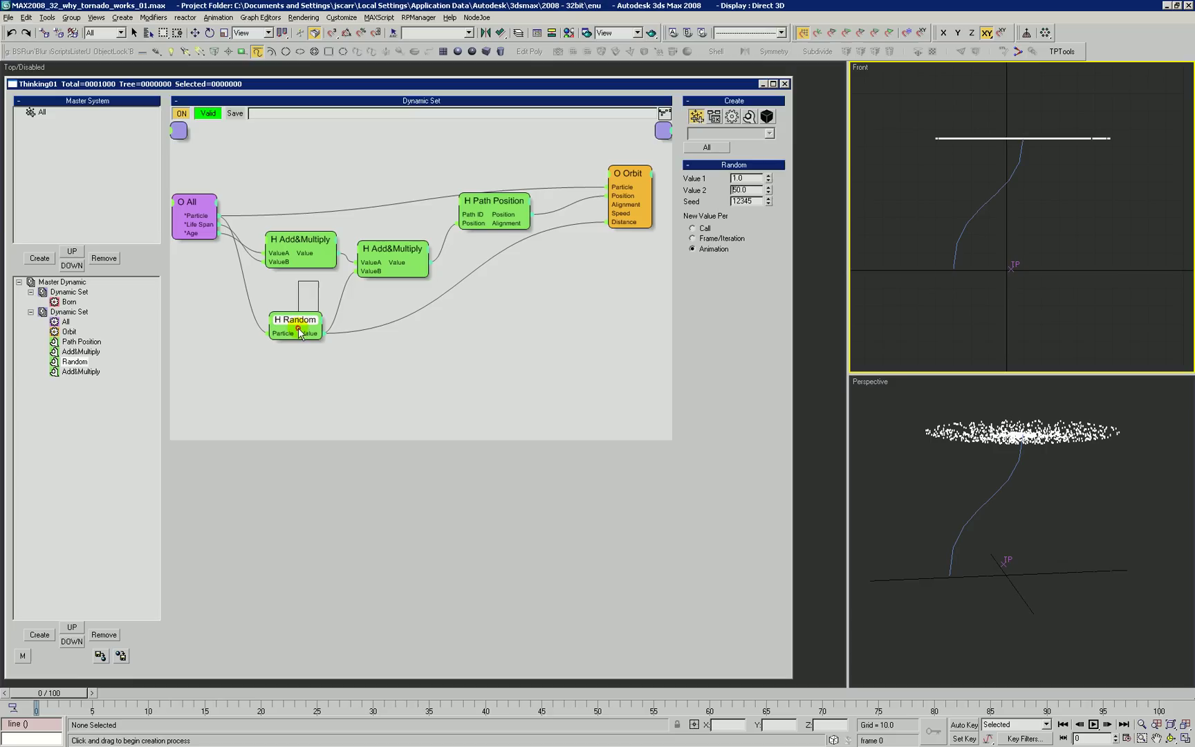
Lower the Random node's upper value from 50 to 16.5 and scrub the animation to see the narrower tornado
left_click(82, 293)
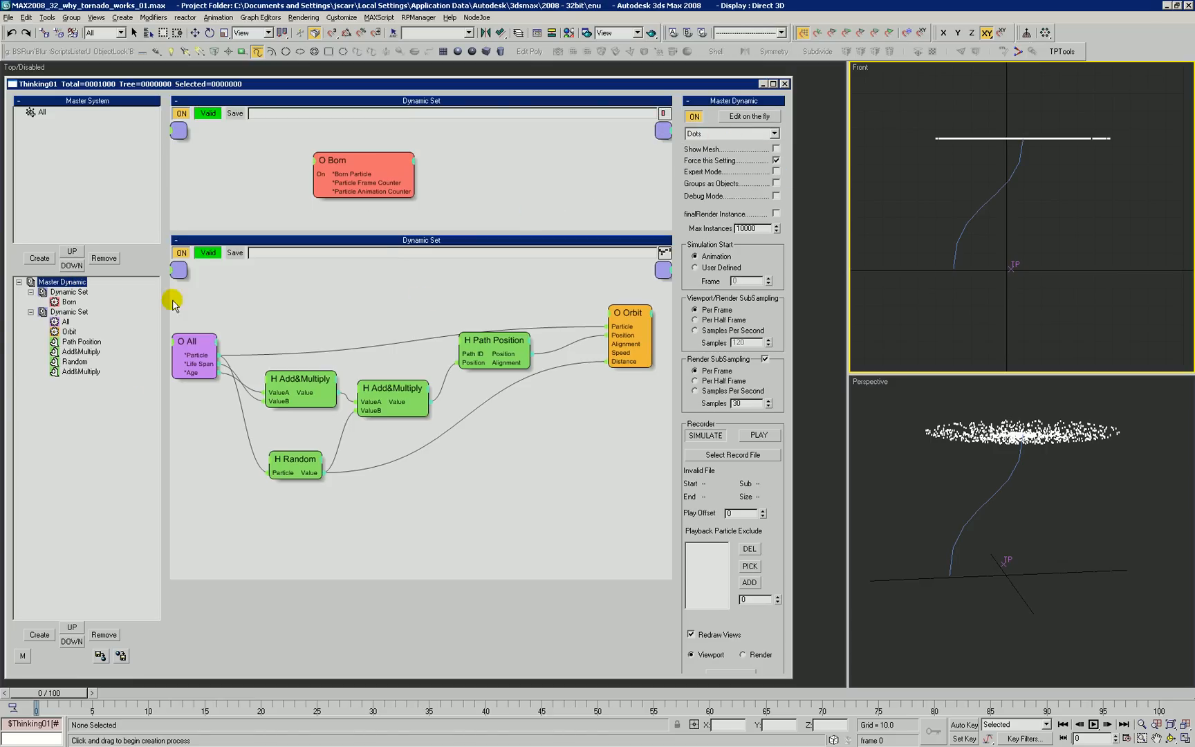
left_click(61, 312)
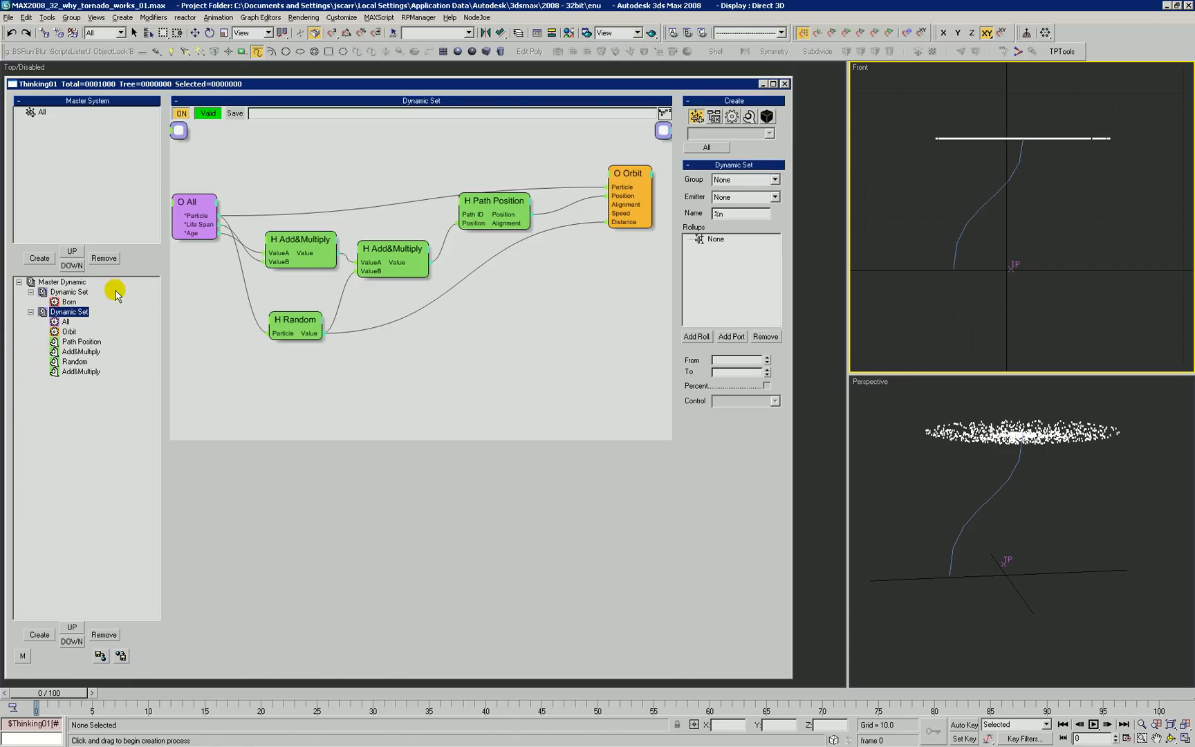
left_click_drag(313, 327, 319, 328)
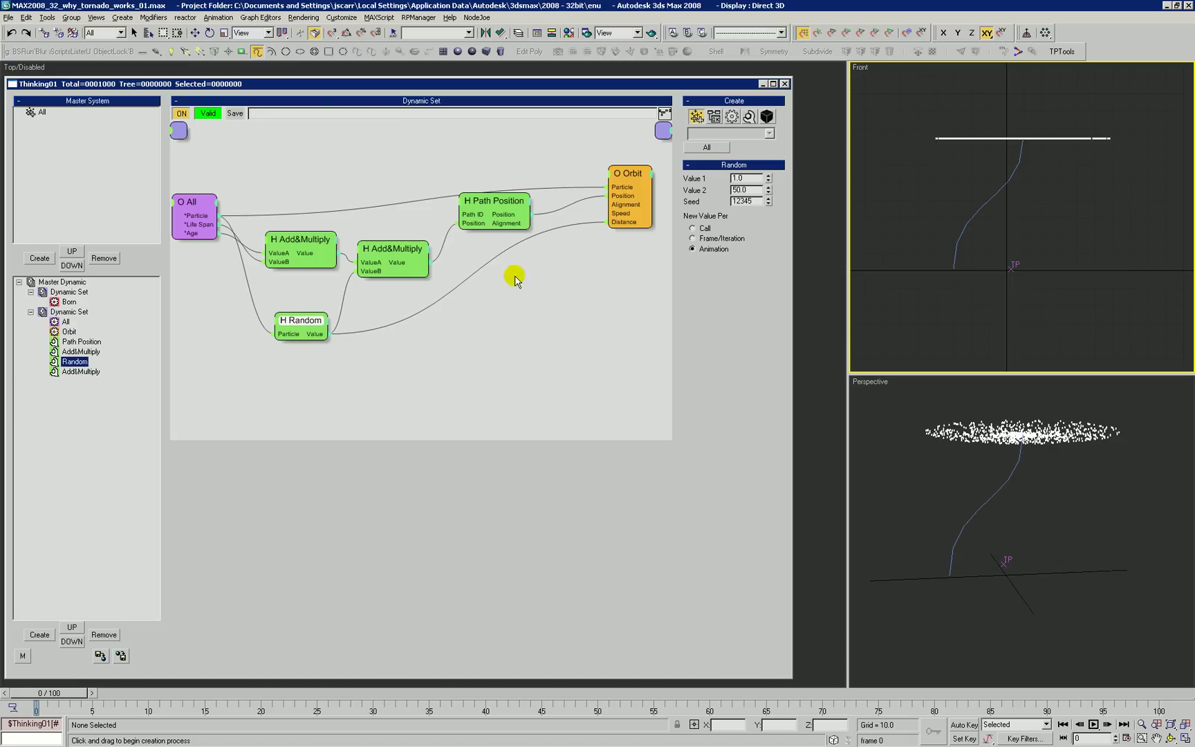
left_click(768, 195)
left_click_drag(769, 194, 775, 222)
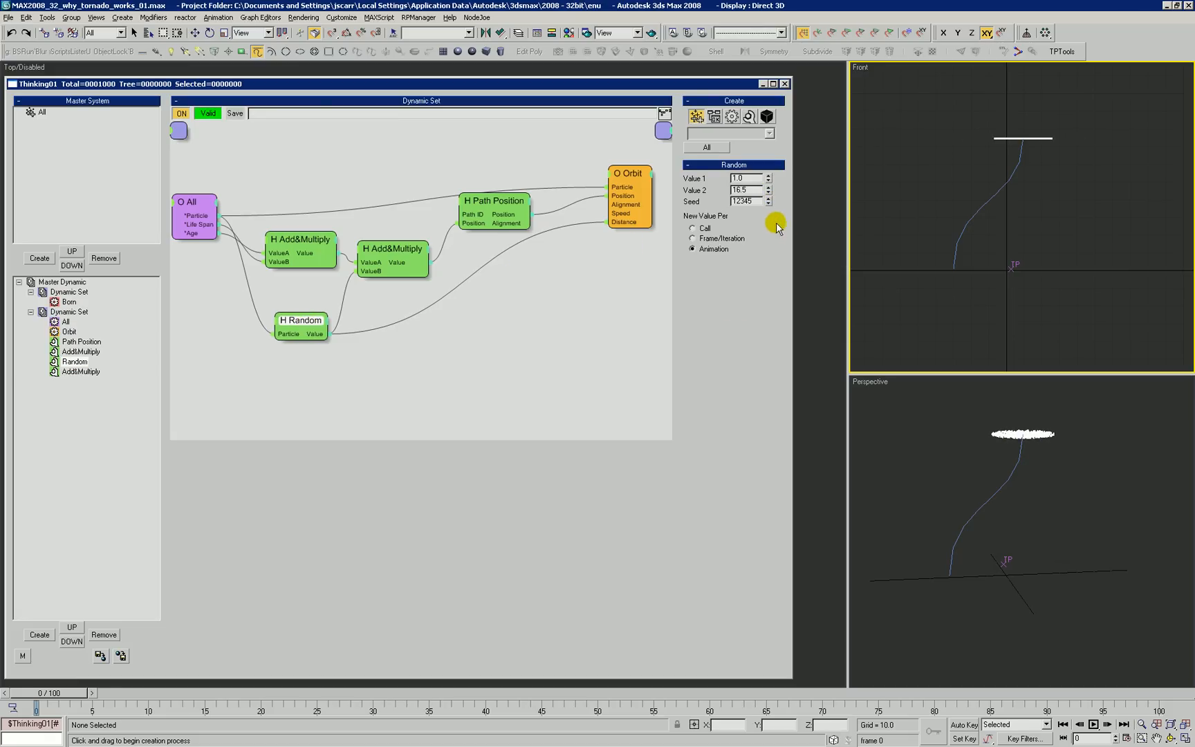
mouse_move(101, 697)
left_mouse_down()
mouse_move(910, 646)
mouse_move(1095, 576)
left_mouse_up()
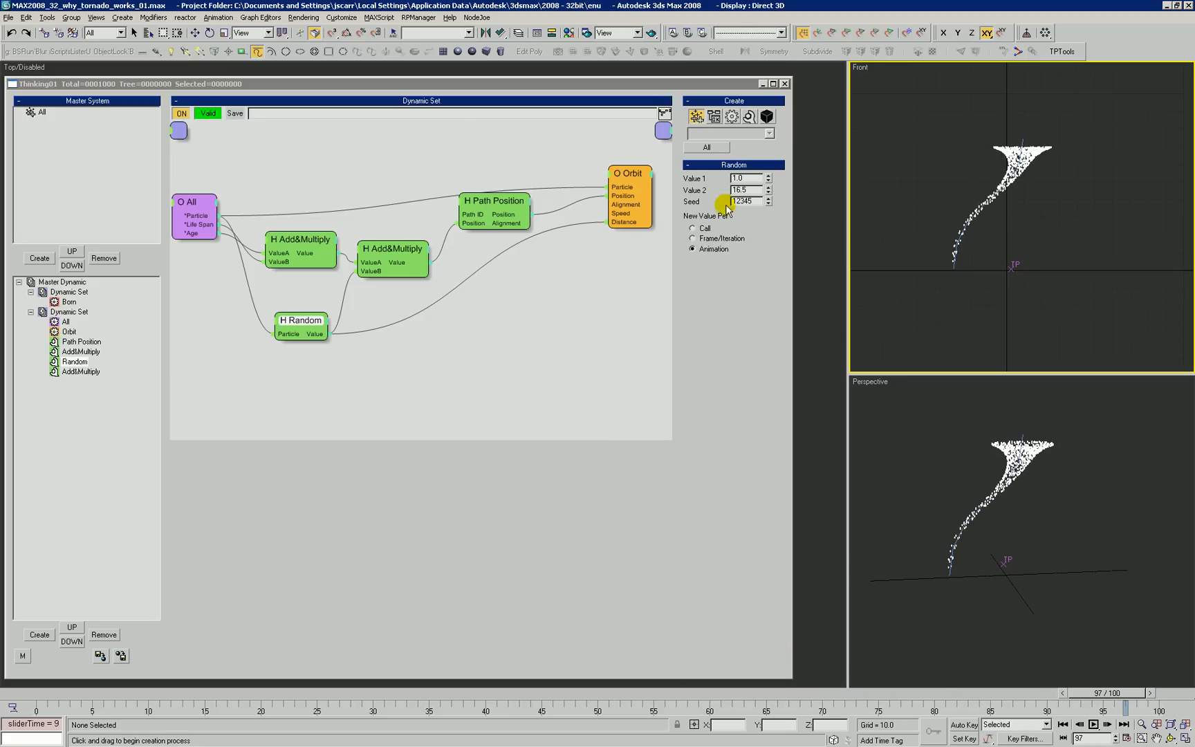
double_click(747, 190)
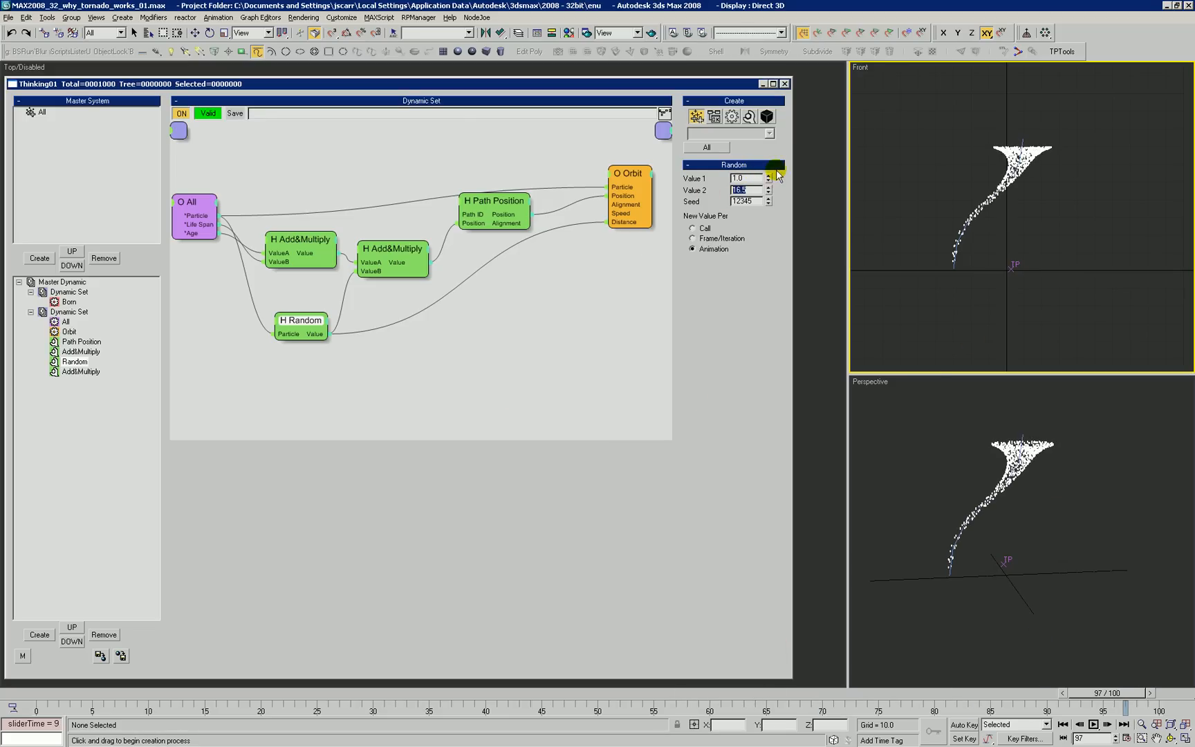
Add a 0 → 1/16 row to the Paint sketch and return to 3ds Max
key("alt+Tab")
left_click_drag(601, 541, 707, 538)
mouse_move(684, 547)
left_mouse_down()
mouse_move(680, 561)
mouse_move(698, 553)
left_mouse_up()
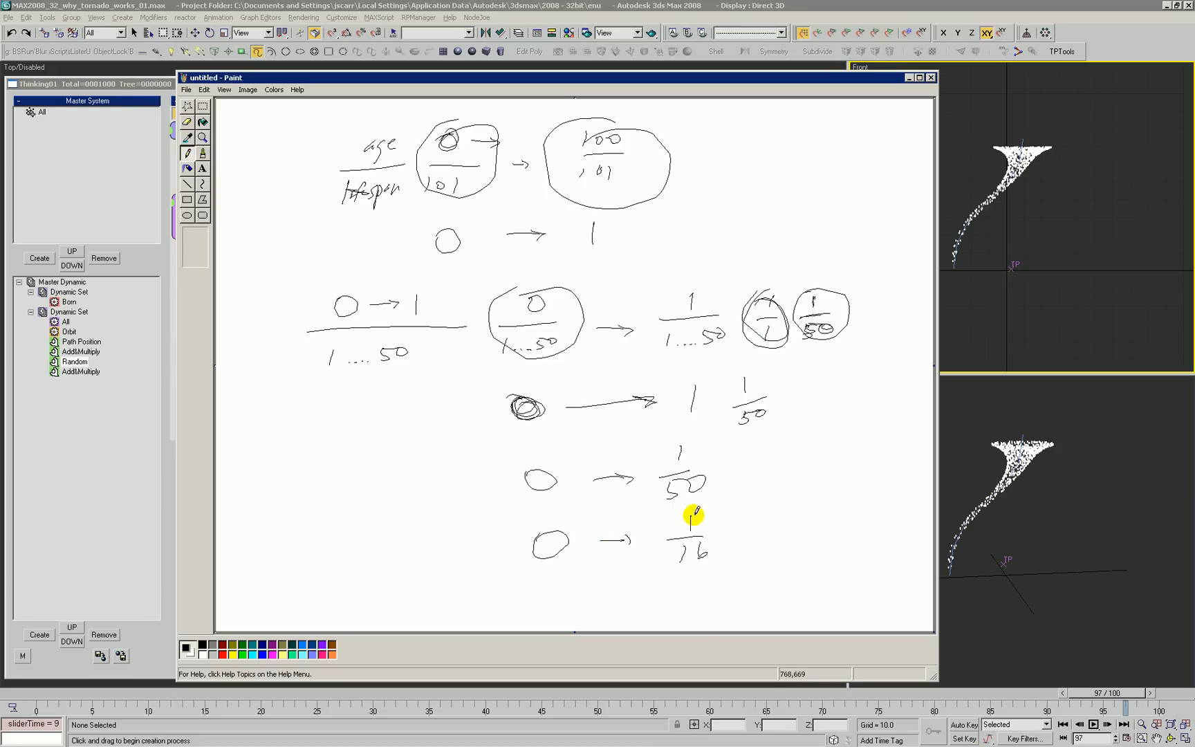
key("alt+Tab")
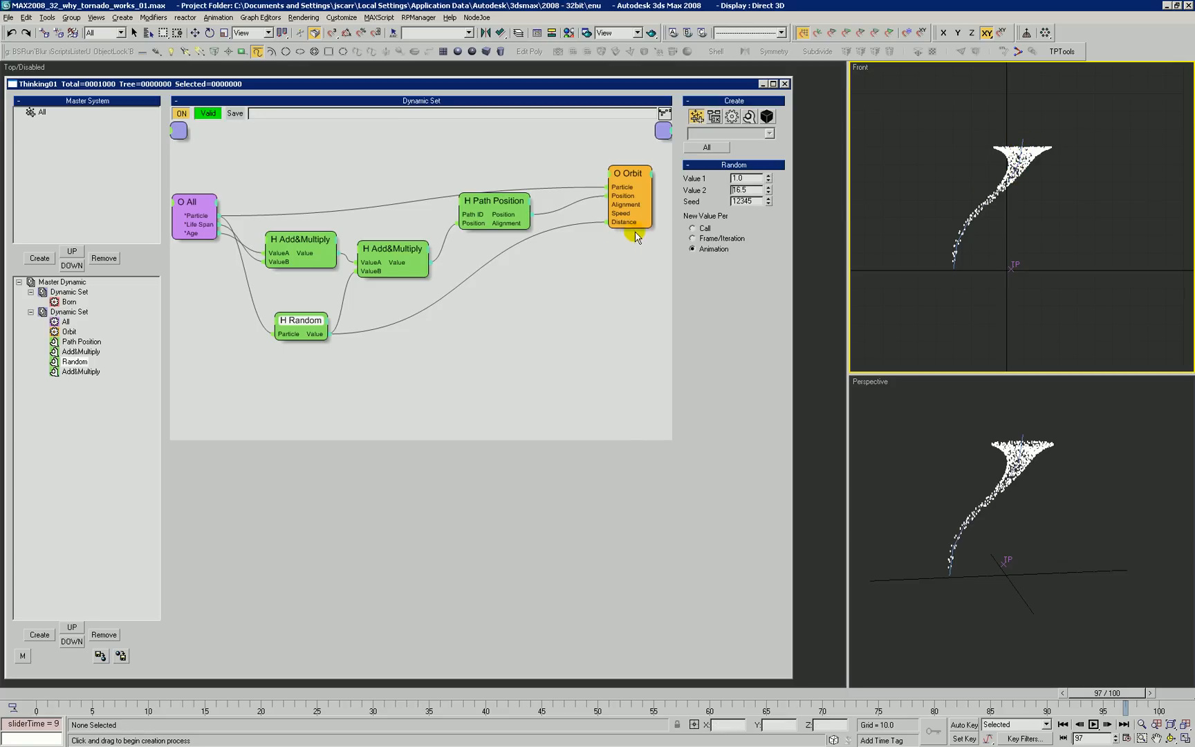
Rearrange the two Add&Multiply nodes and the Random node in the graph
left_click_drag(297, 243, 290, 237)
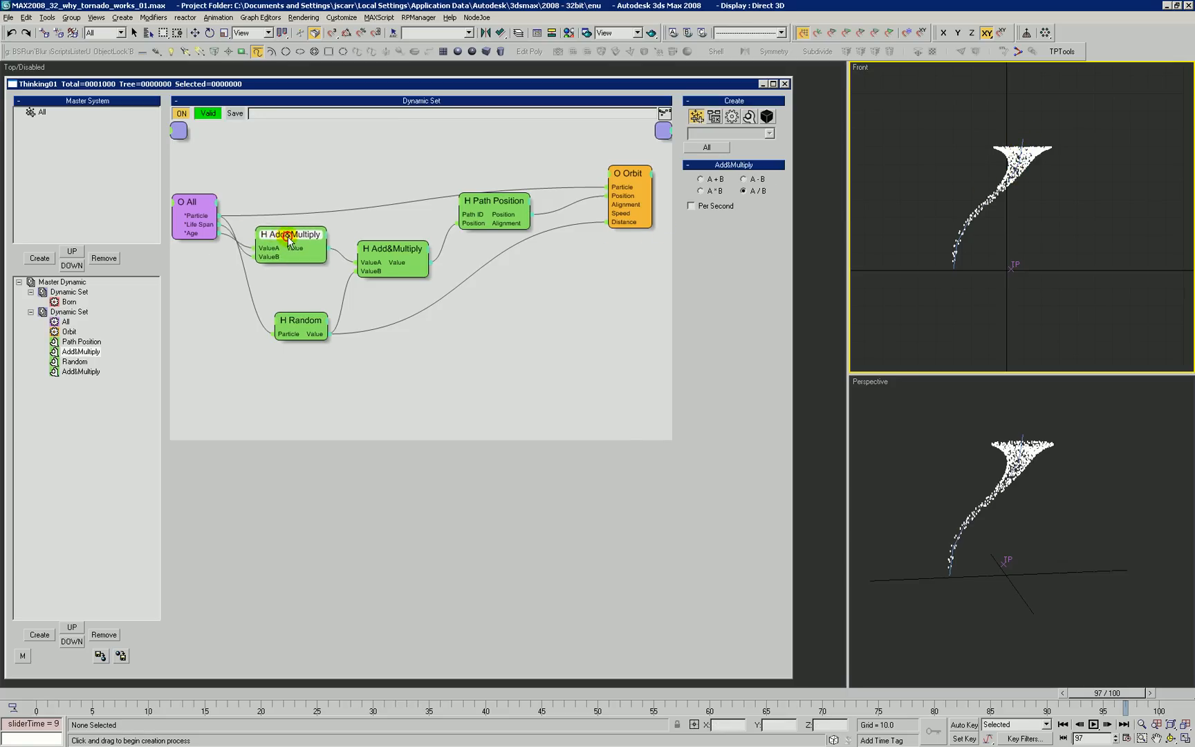
left_click_drag(301, 323, 305, 315)
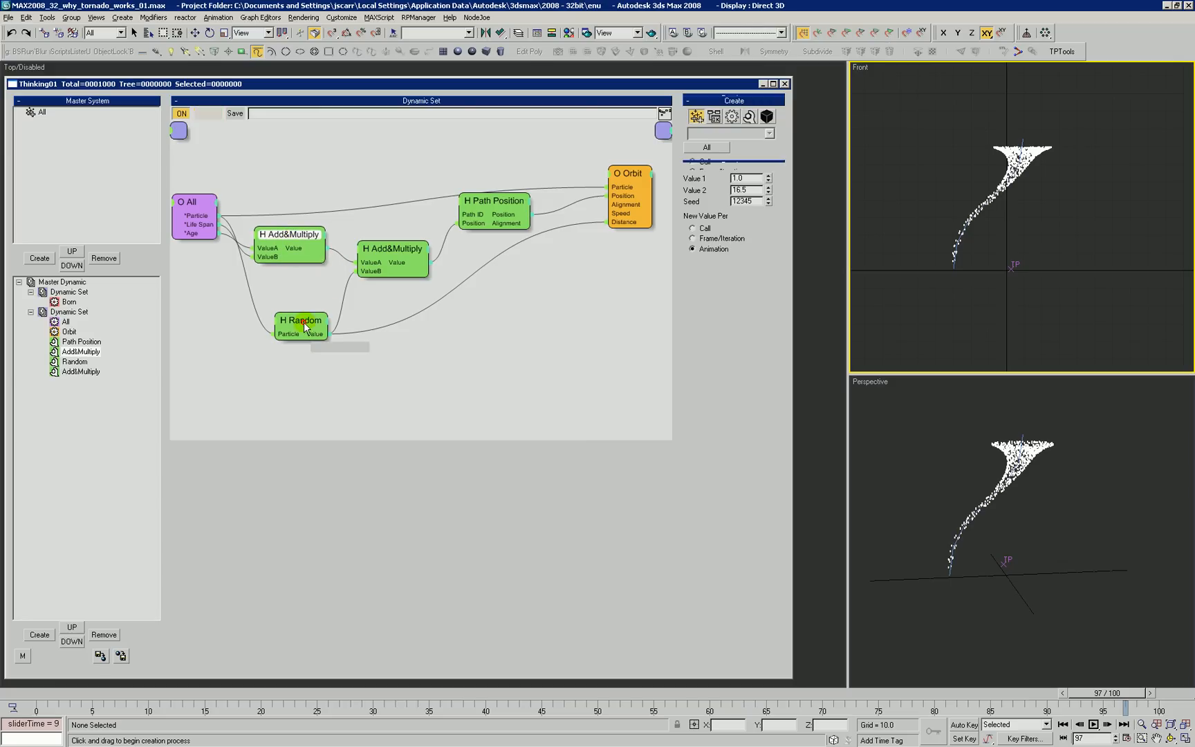
left_click_drag(383, 250, 387, 251)
Ring the sketch's middle 0 → 1, 1/50 row in Paint, then show the Path Position node's settings
key("alt+Tab")
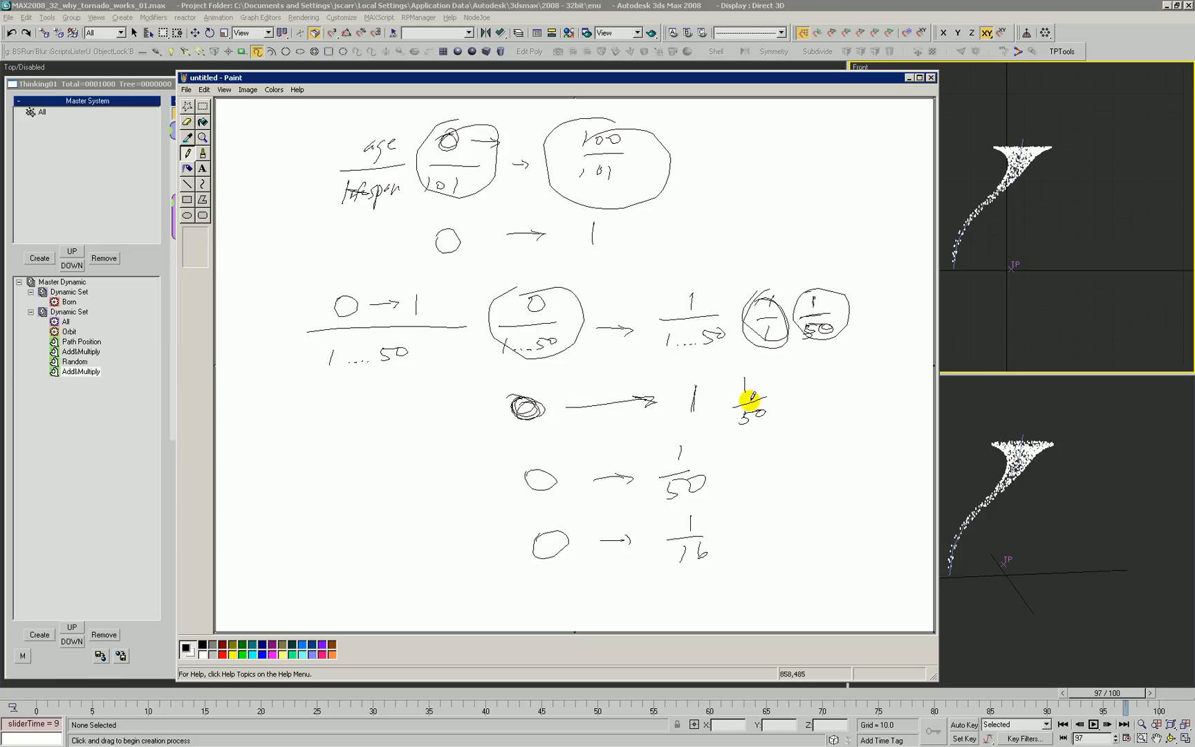
left_click_drag(794, 360, 691, 388)
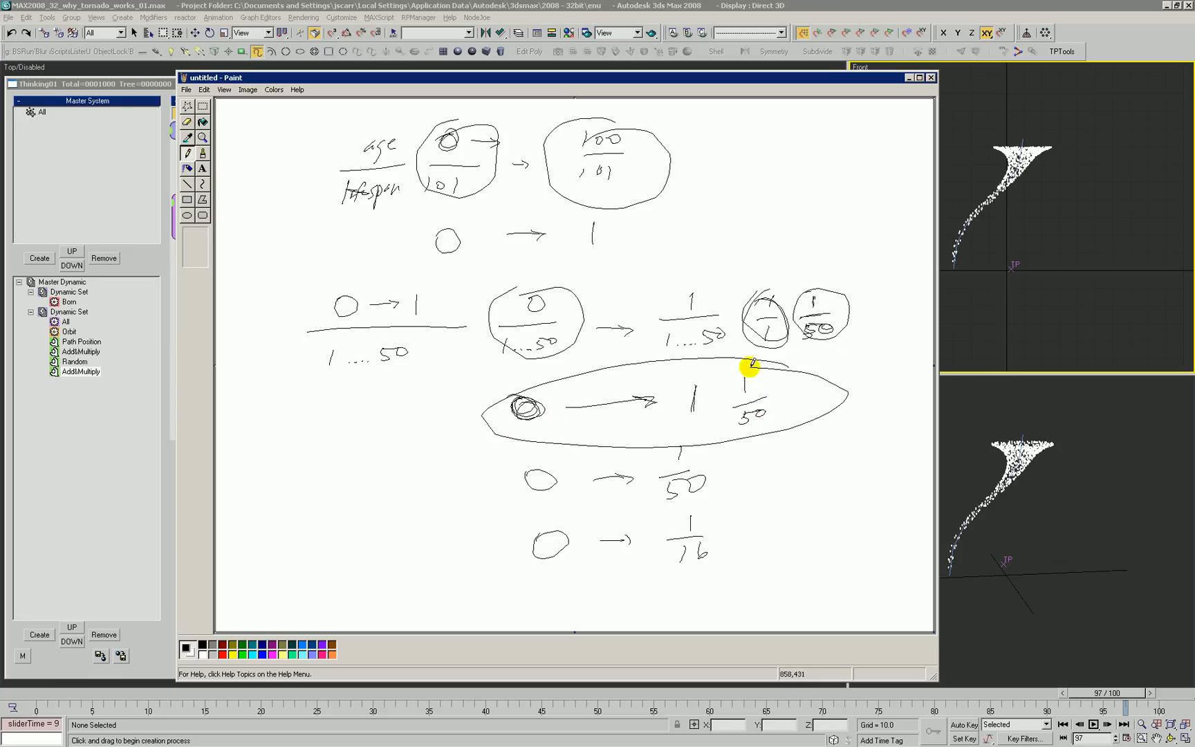
key("alt+Tab")
left_click(474, 224)
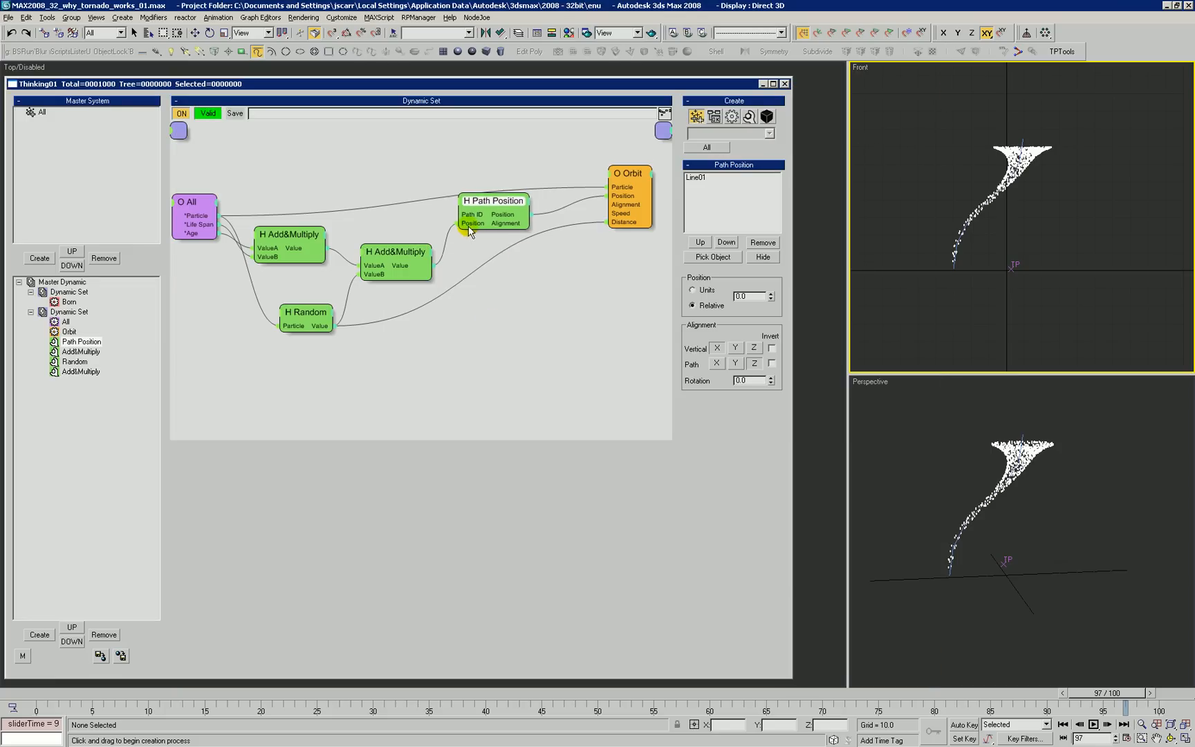